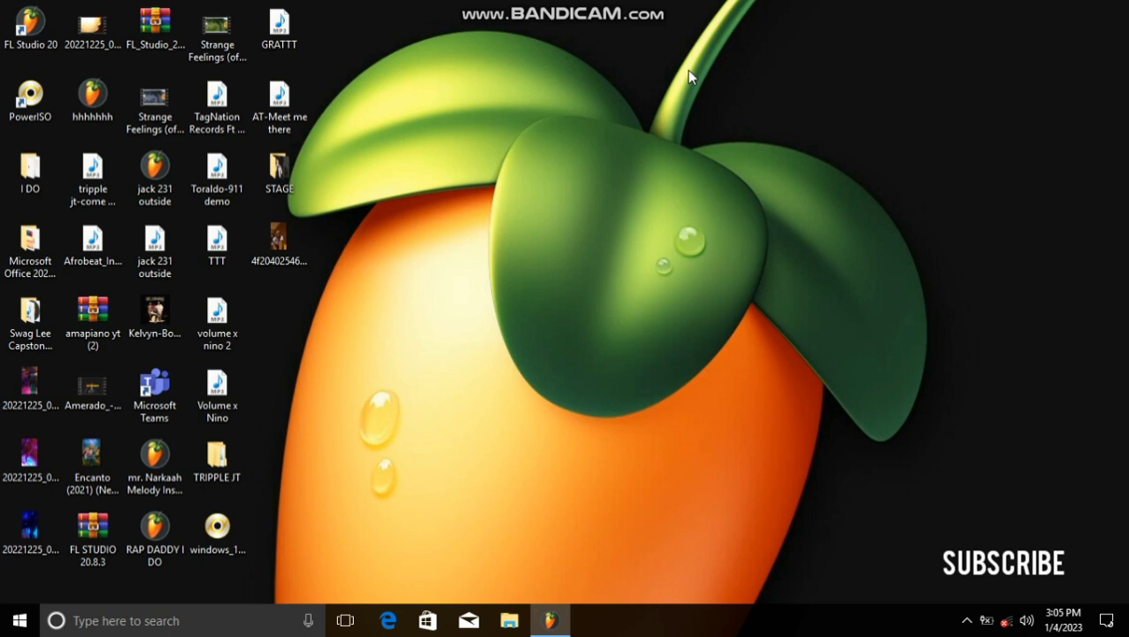
Watch the 4f20402546f66389ebc1a1bb341a5073.mp4 clip from the desktop in full screen, and close the player
{"action": "mouse_move", "coordinate": [681, 7]}
{"action": "right_click", "coordinate": [397, 209]}
{"action": "left_click", "coordinate": [463, 257]}
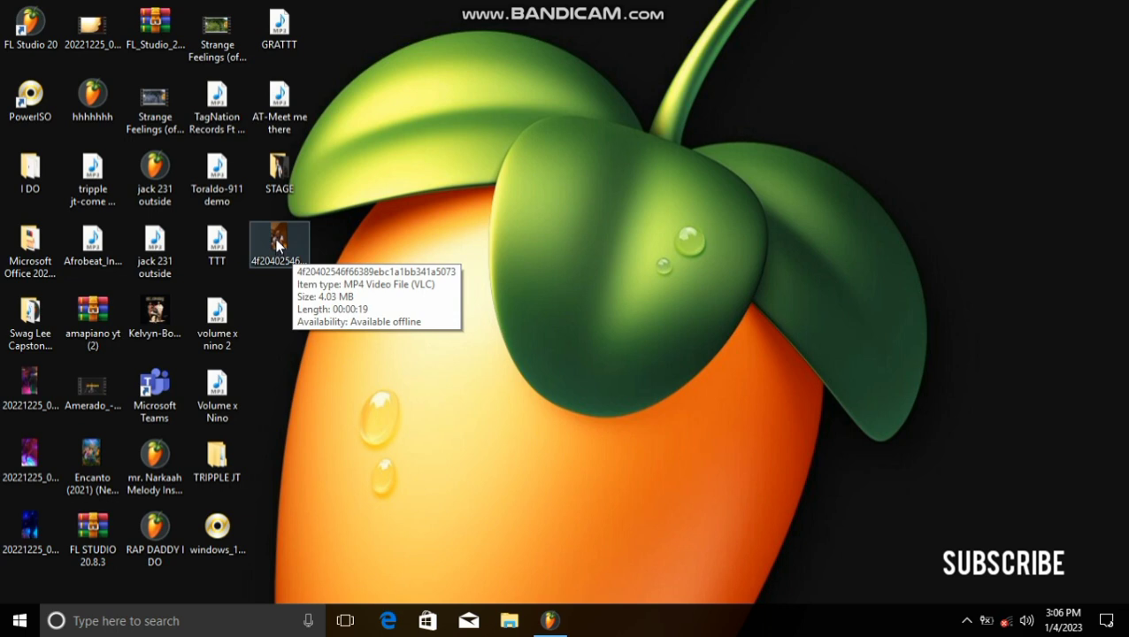
{"action": "double_click", "coordinate": [275, 238]}
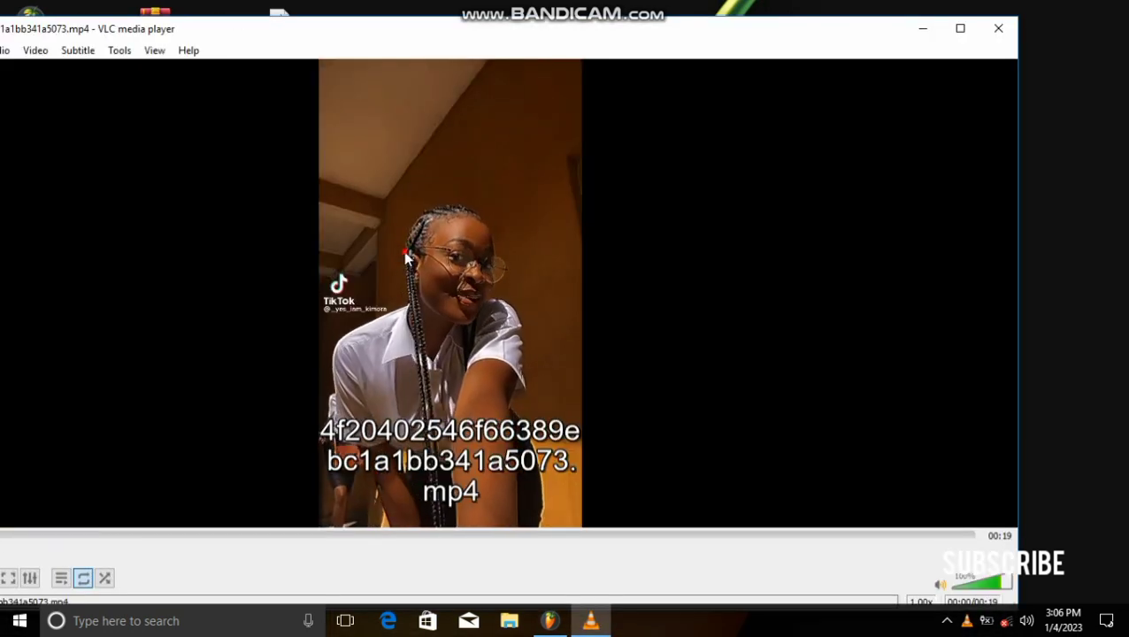
{"action": "double_click", "coordinate": [404, 250]}
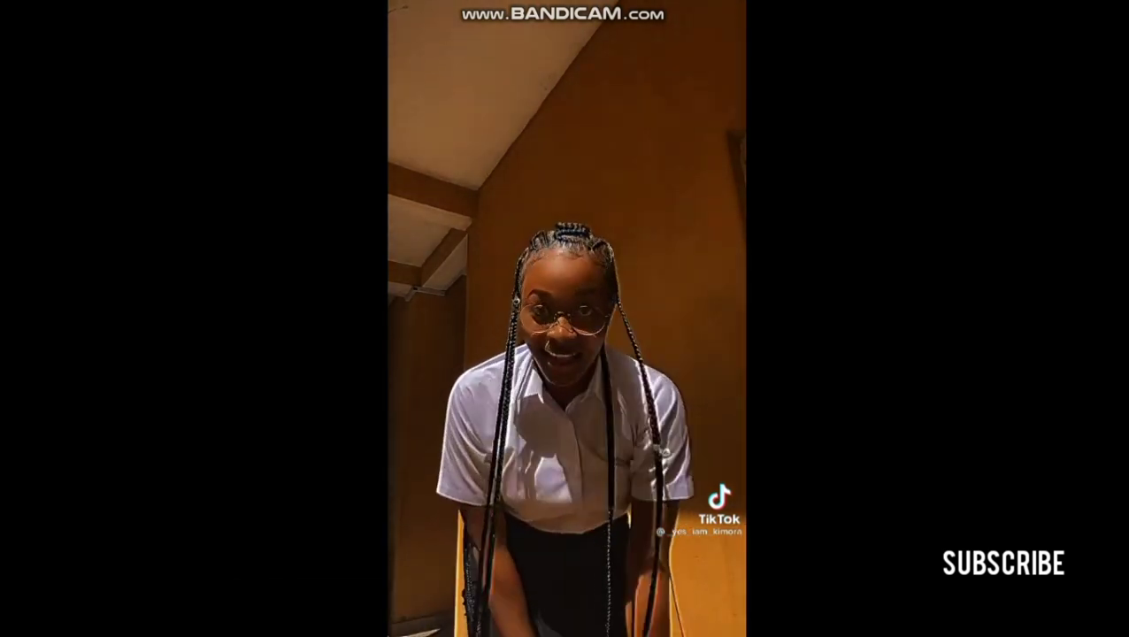
{"action": "double_click", "coordinate": [547, 271]}
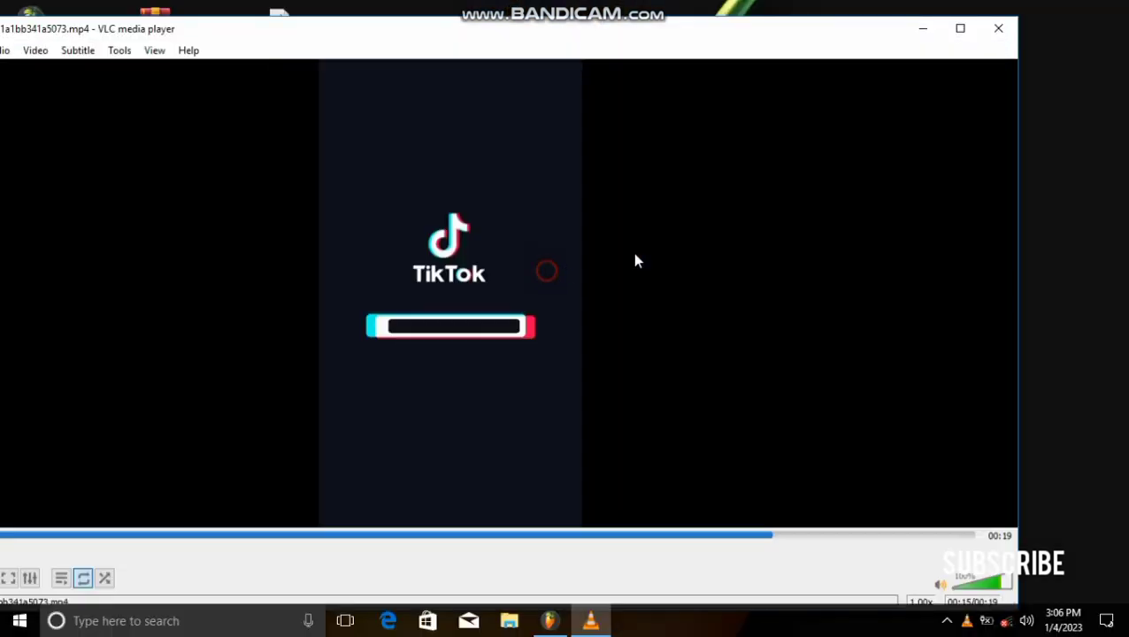
{"action": "left_click", "coordinate": [998, 28]}
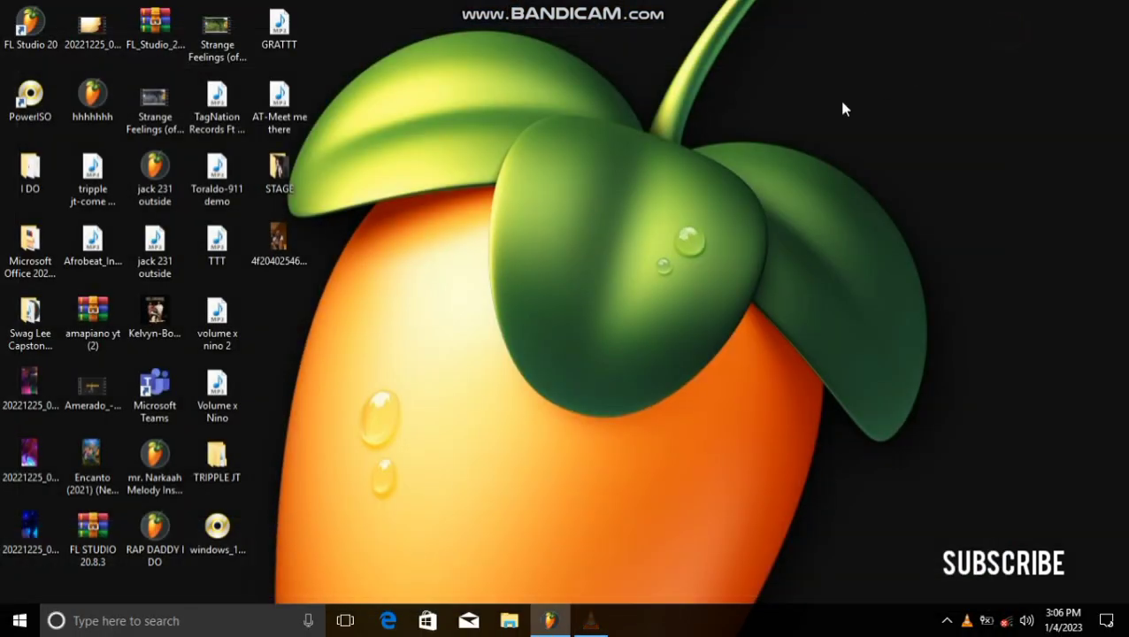
Switch to FL Studio and bring up the Playlist arrangement of the vox beat.flp project
{"action": "left_click", "coordinate": [549, 620]}
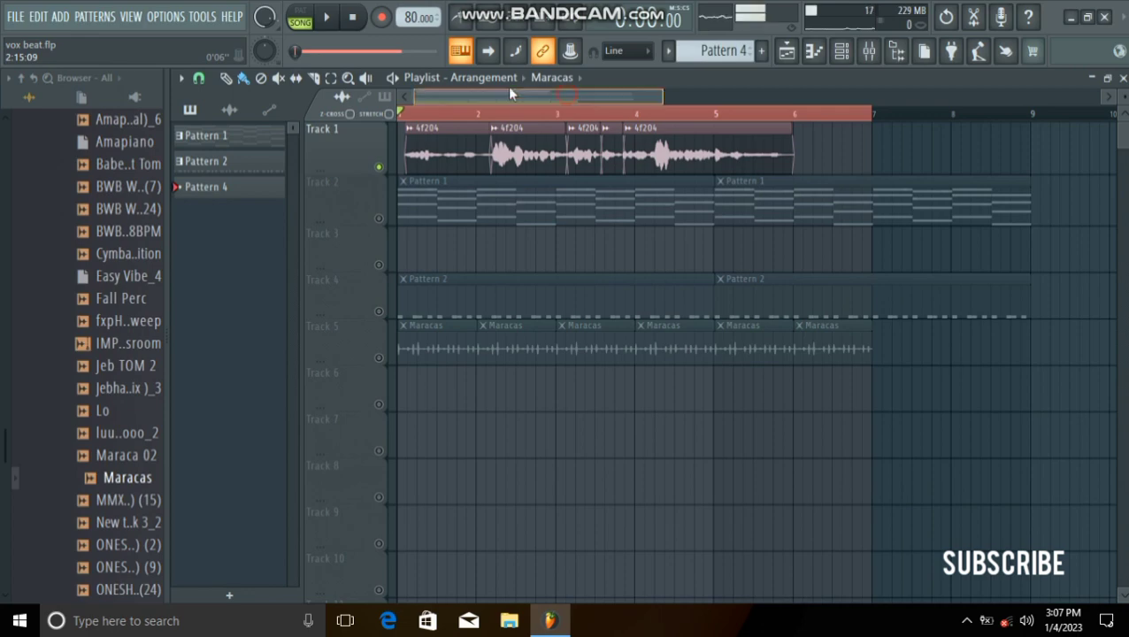
{"action": "left_click", "coordinate": [785, 52]}
{"action": "left_click", "coordinate": [785, 52]}
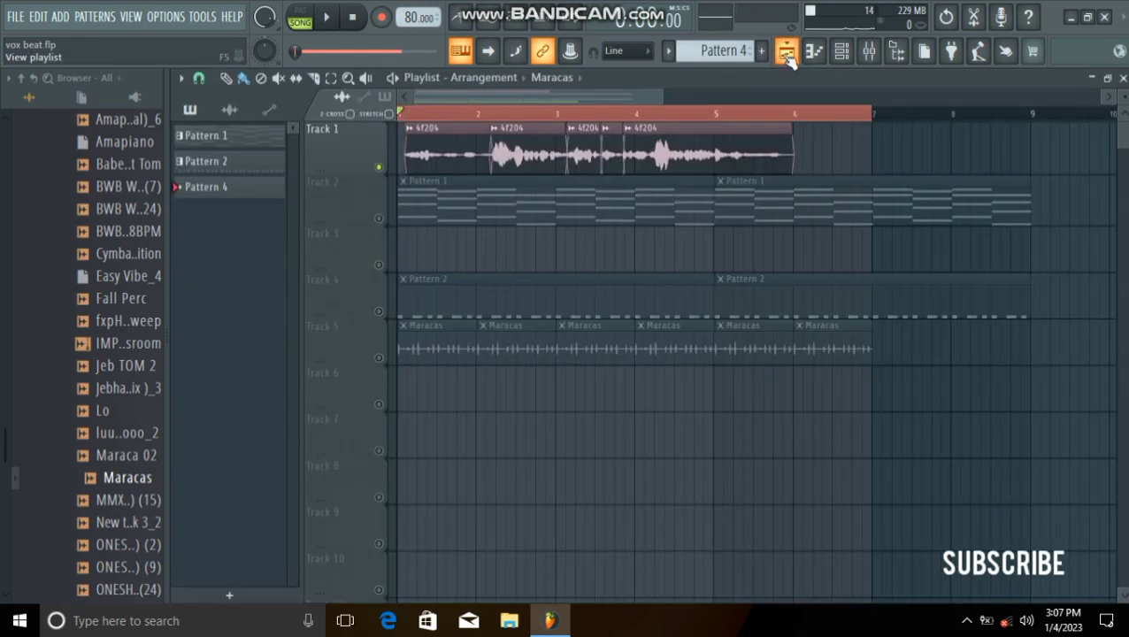
{"action": "left_click", "coordinate": [785, 51]}
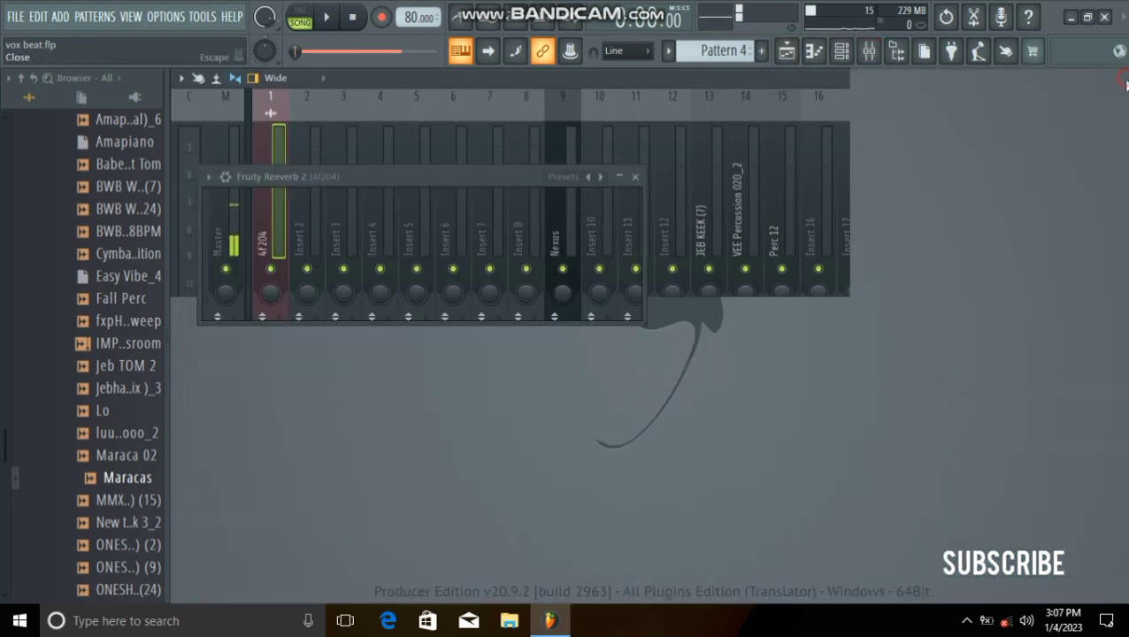
{"action": "left_click", "coordinate": [785, 52]}
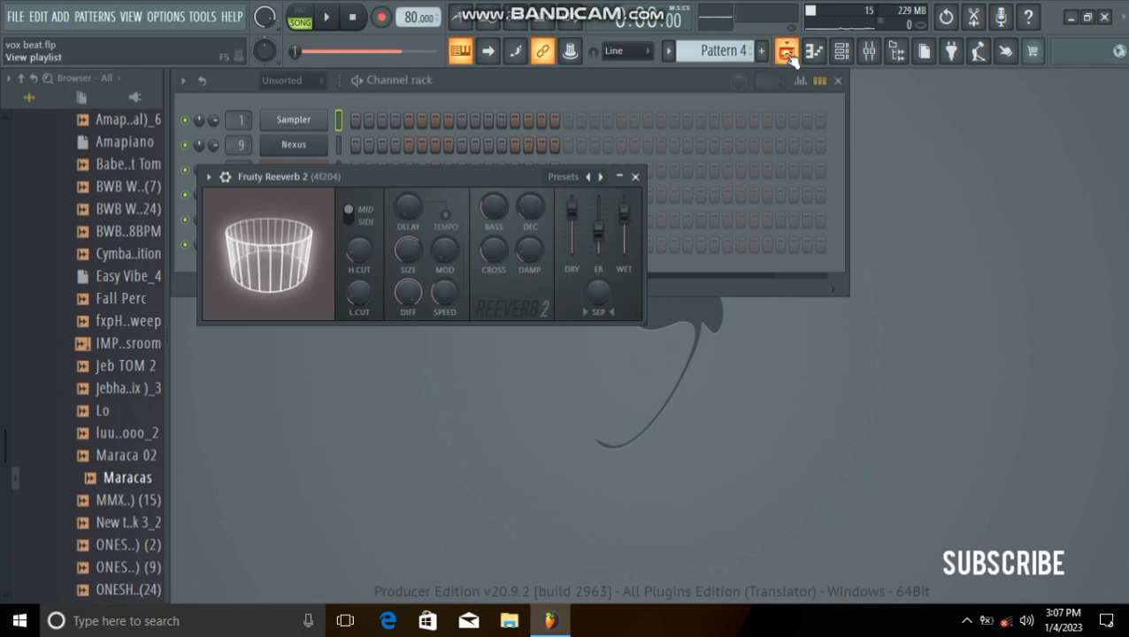
{"action": "left_click", "coordinate": [785, 51]}
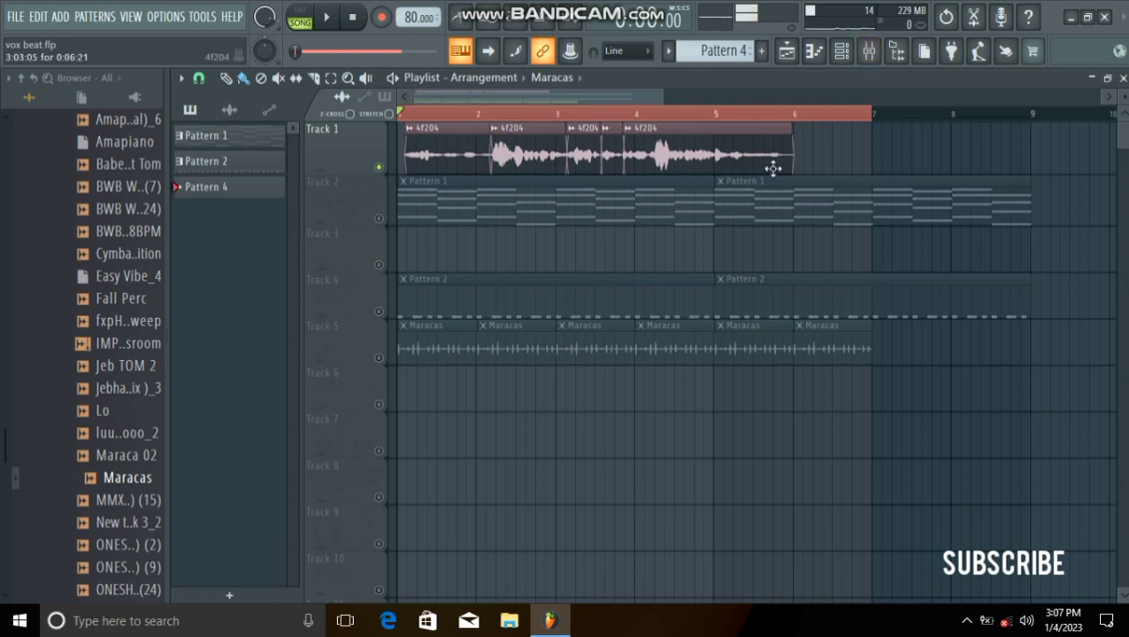
Play the 4f204 vocal clips on Track 1 with the full effect chain, checking the mixer, and stop playback
{"action": "left_click", "coordinate": [869, 50]}
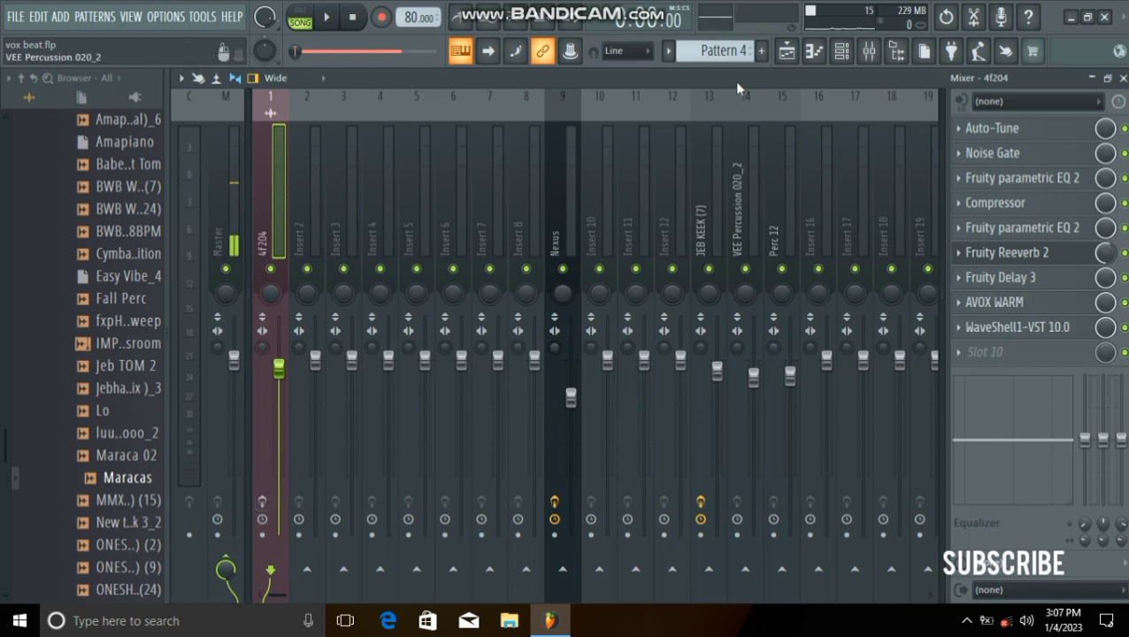
{"action": "left_click", "coordinate": [784, 54]}
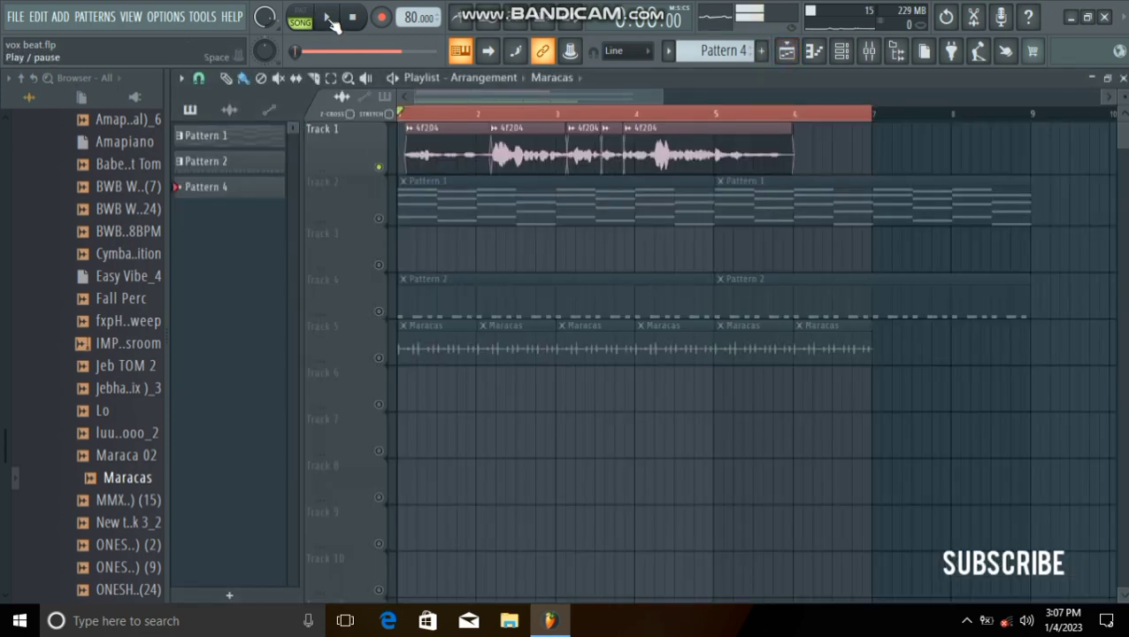
{"action": "left_click", "coordinate": [329, 18]}
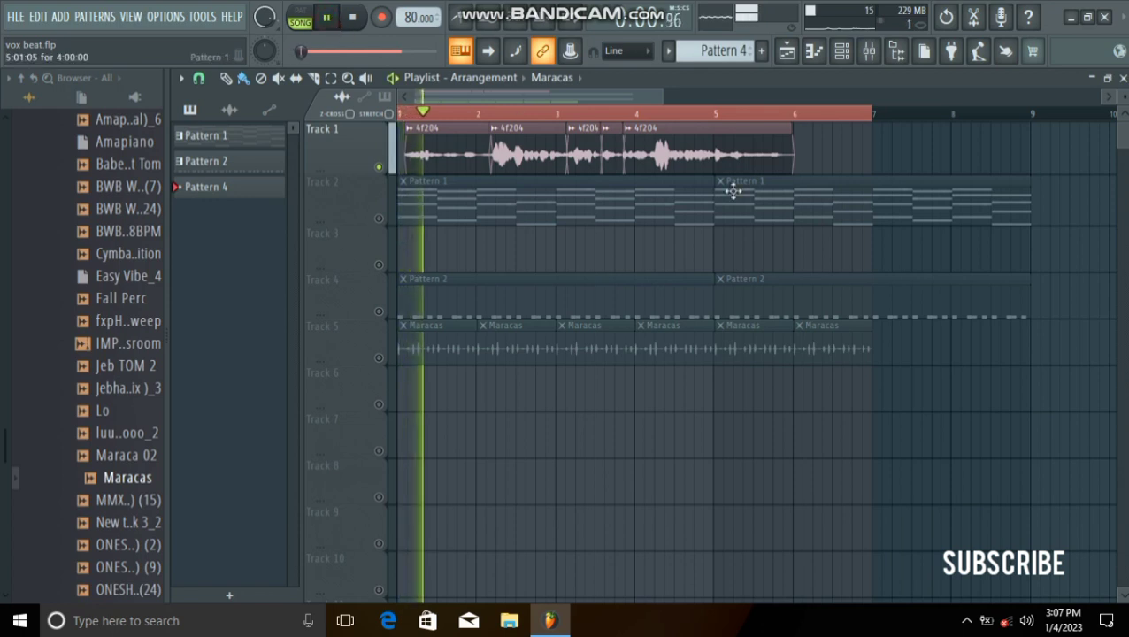
{"action": "left_click", "coordinate": [869, 50]}
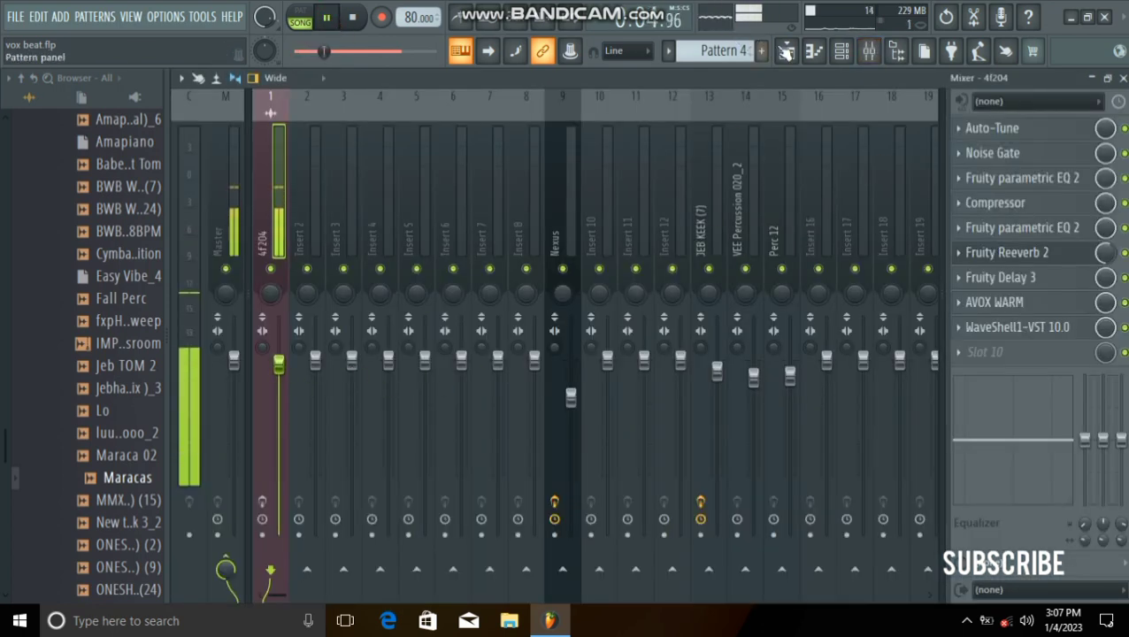
{"action": "left_click", "coordinate": [786, 50]}
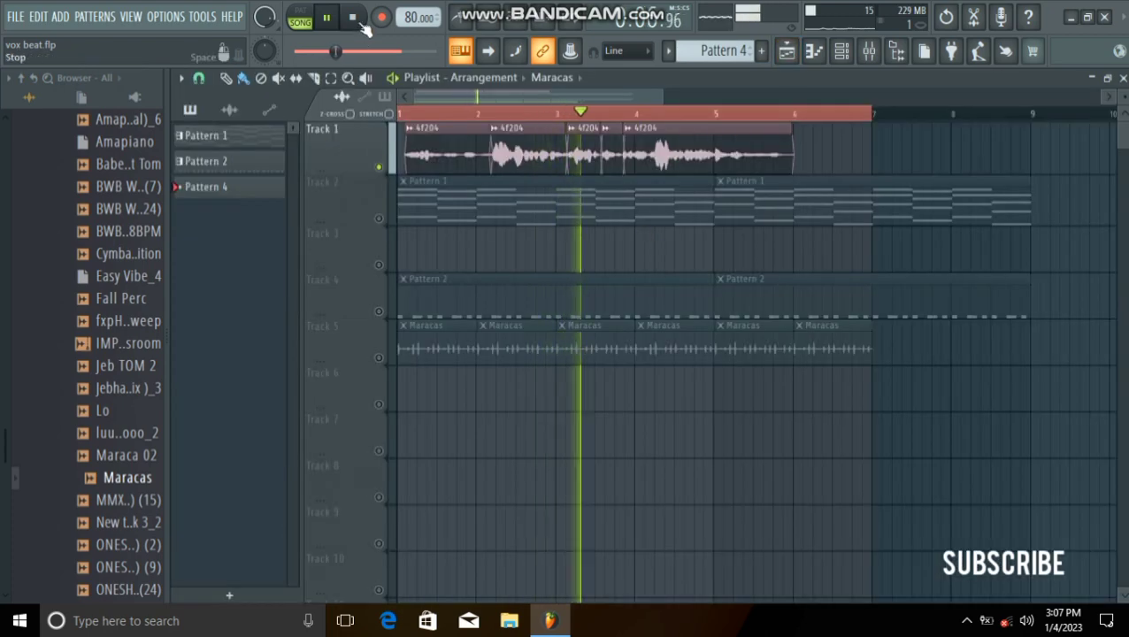
{"action": "key", "text": "space"}
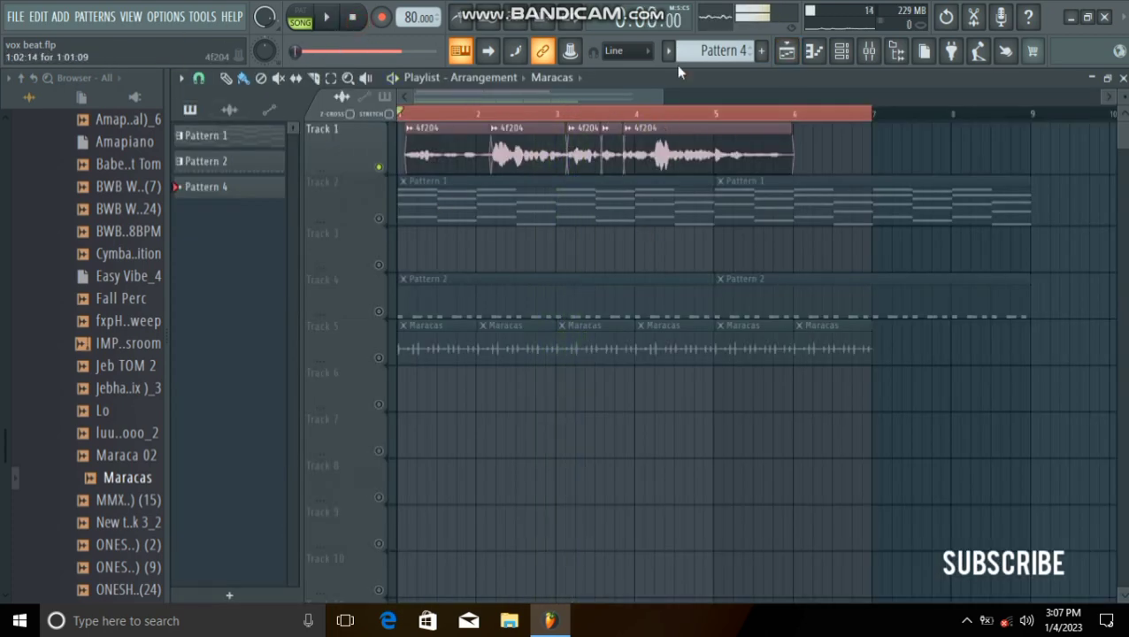
Review the Auto-Tune settings on the 4f204 mixer track and leave only Auto-Tune enabled in its effect chain
{"action": "left_click", "coordinate": [869, 53]}
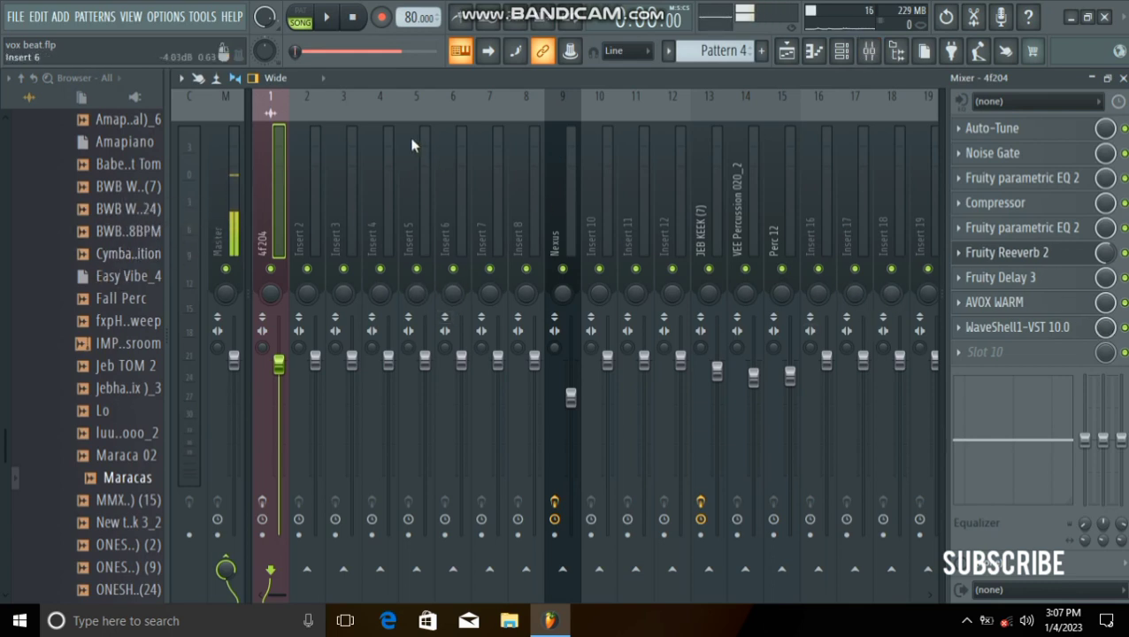
{"action": "left_click", "coordinate": [1022, 132]}
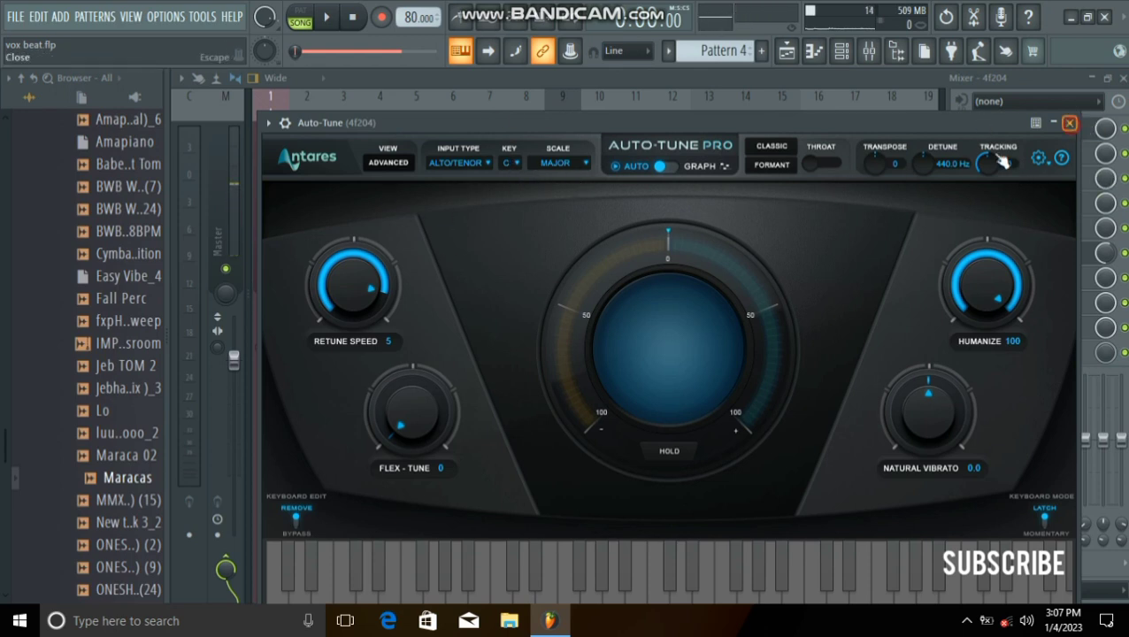
{"action": "left_click", "coordinate": [1068, 123]}
{"action": "left_click", "coordinate": [262, 501]}
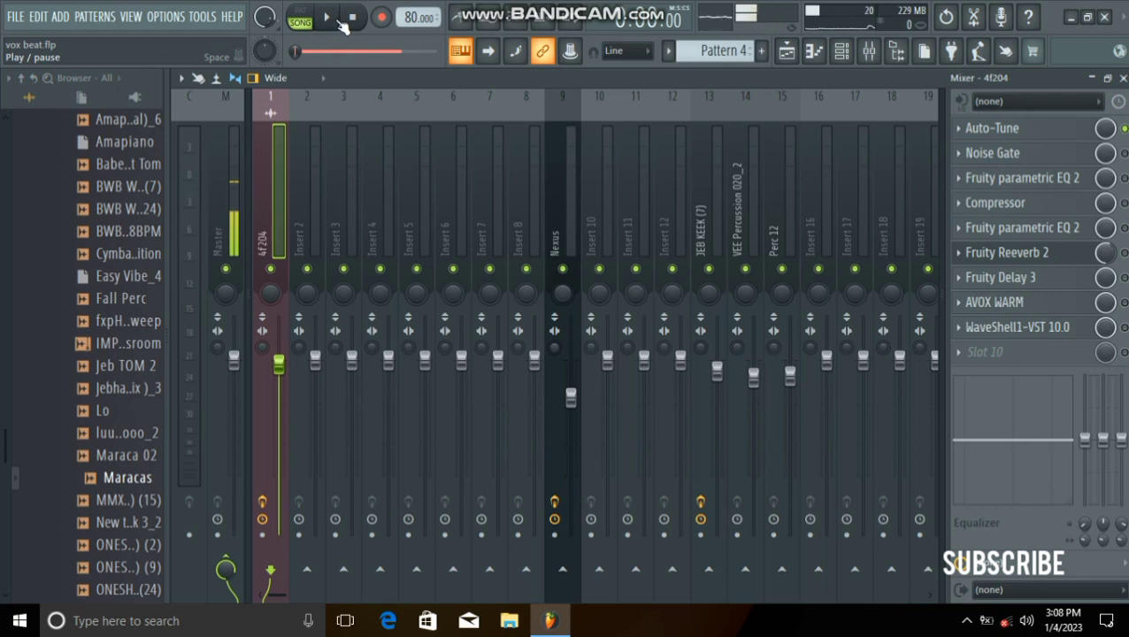
Play the vocal with only Auto-Tune active, watching its pitch display, and compare it with Auto-Tune bypassed
{"action": "left_click", "coordinate": [325, 18]}
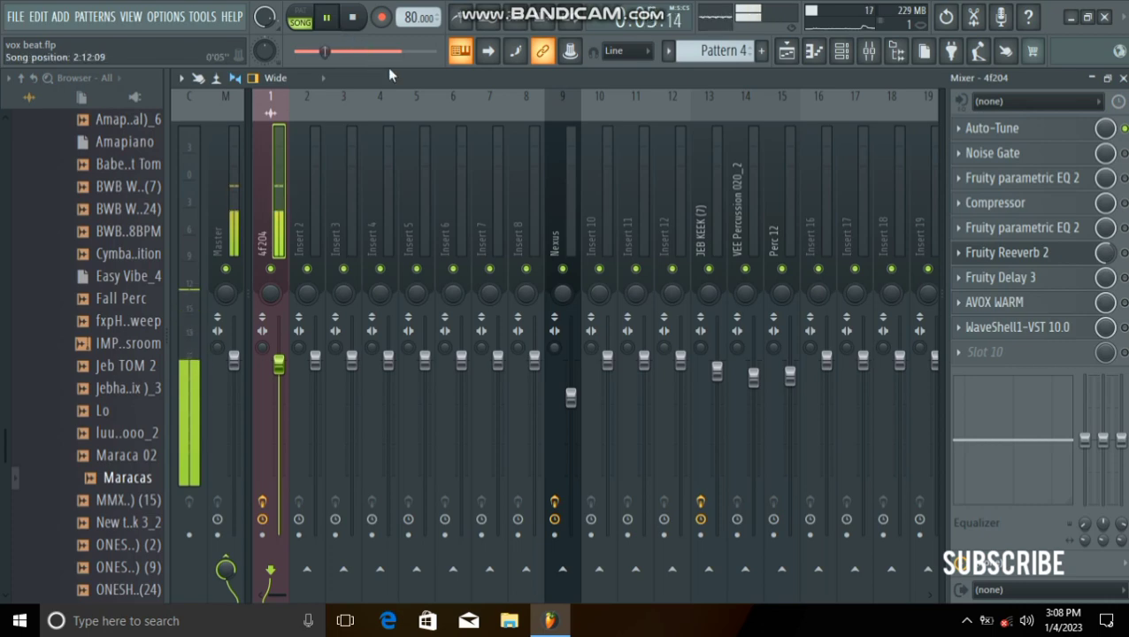
{"action": "left_click", "coordinate": [1002, 131]}
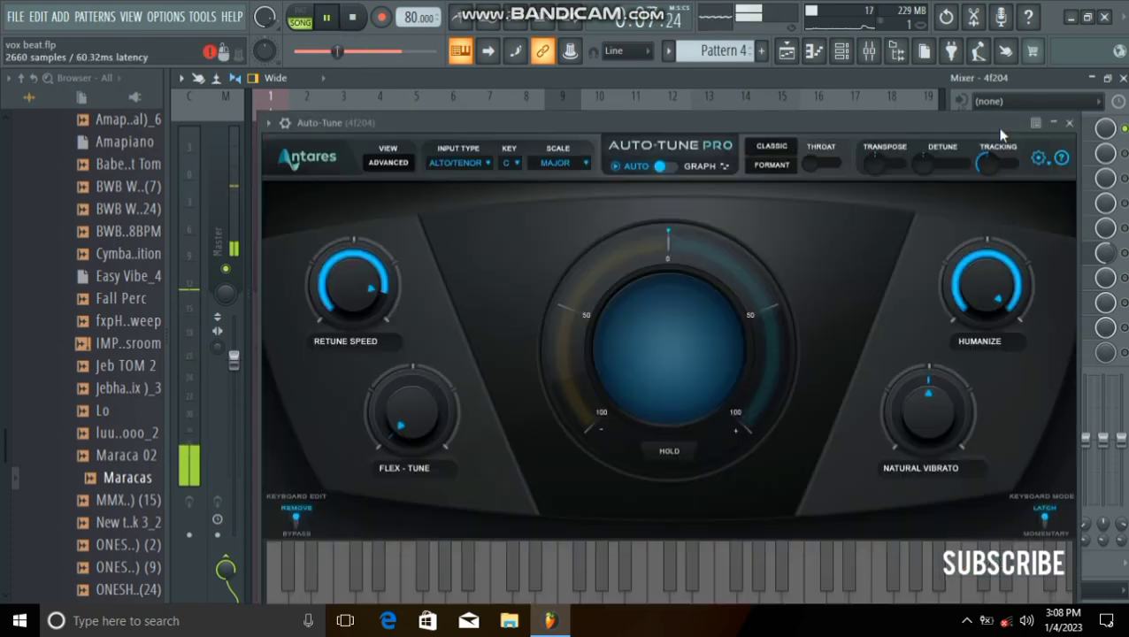
{"action": "left_click_drag", "start_coordinate": [628, 122], "coordinate": [567, 103]}
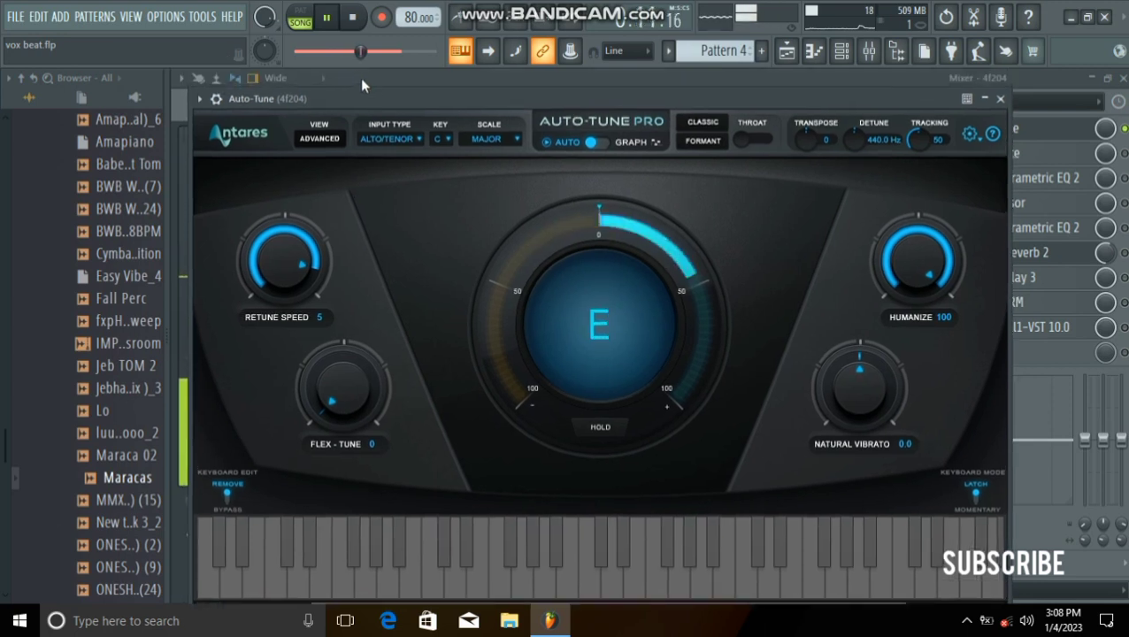
{"action": "left_click", "coordinate": [356, 19]}
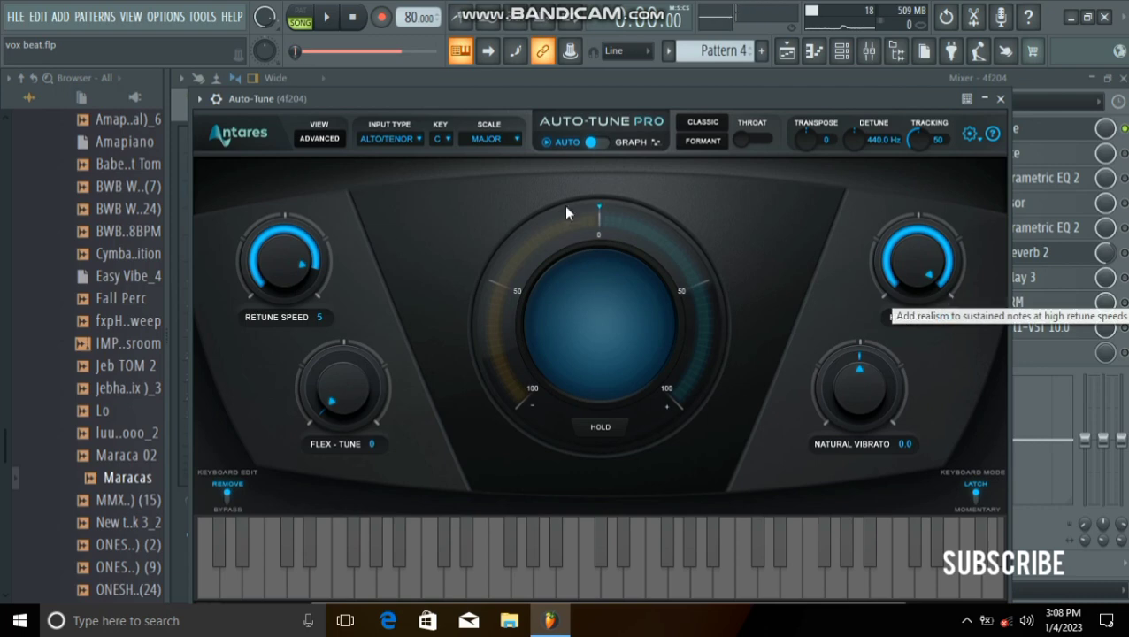
{"action": "left_click", "coordinate": [1001, 100]}
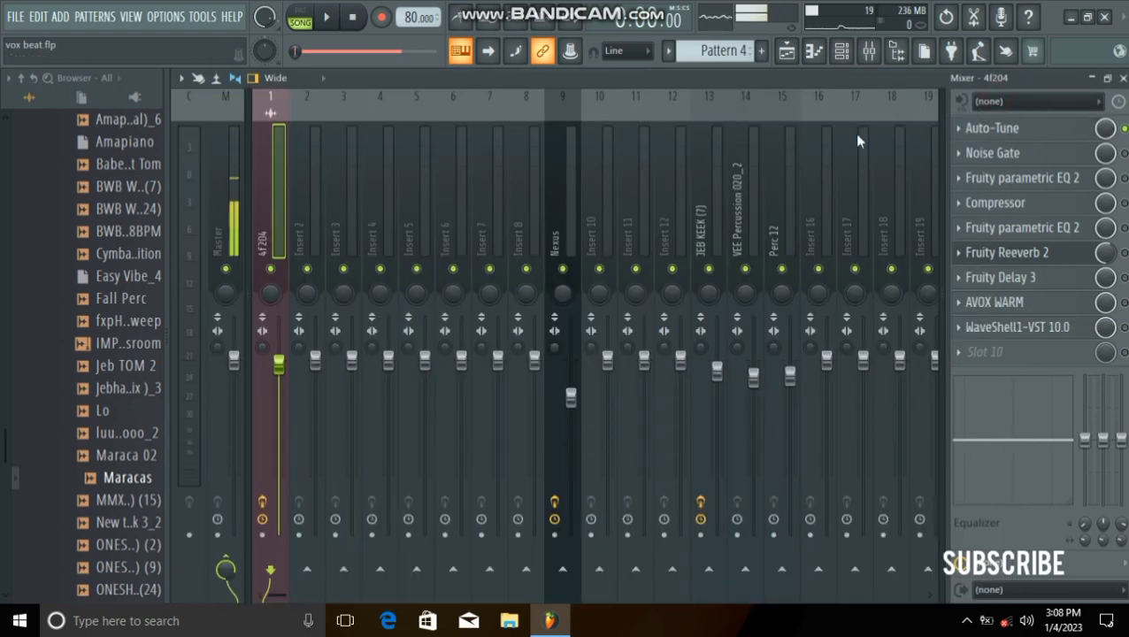
{"action": "left_click", "coordinate": [327, 19]}
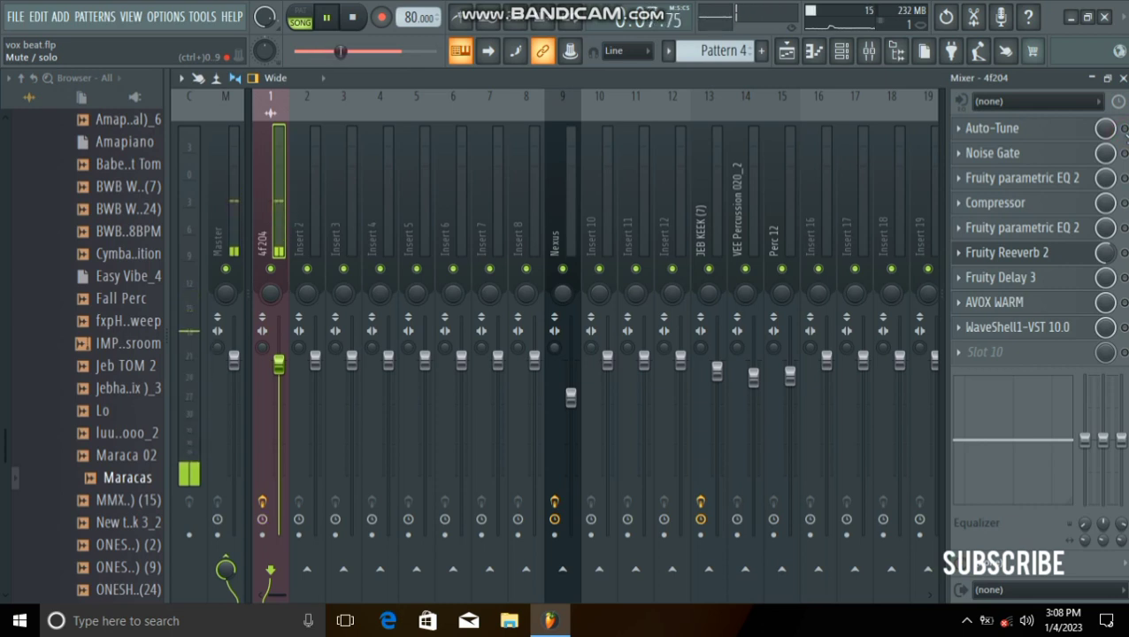
{"action": "left_click", "coordinate": [352, 16]}
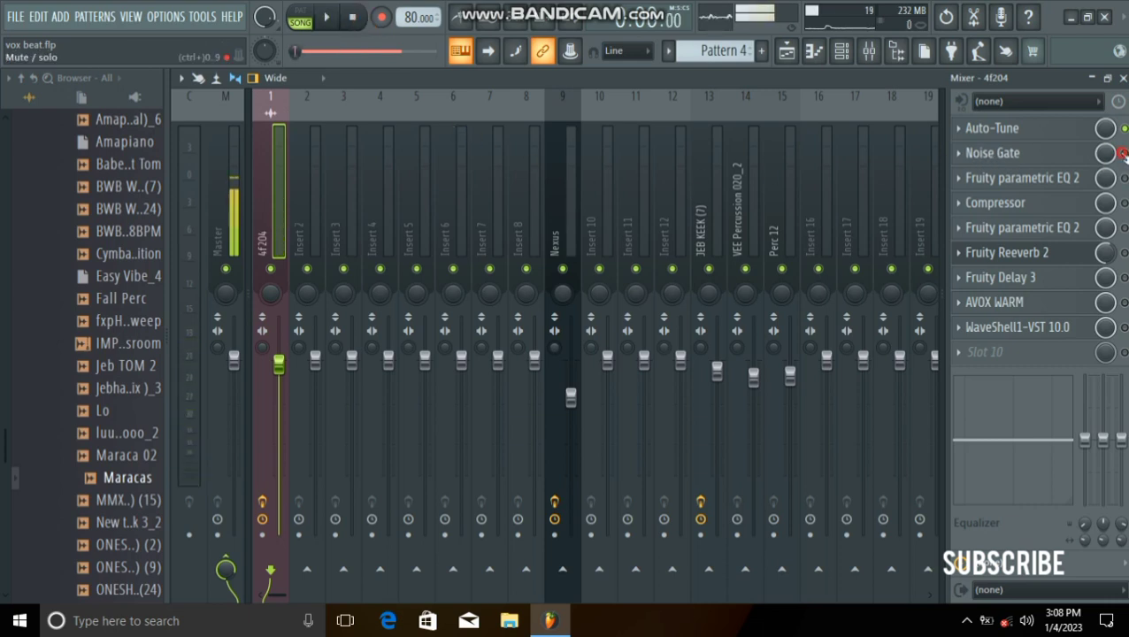
Enable the Noise Gate on the 4f204 track, review its loudness, envelope and gate settings, and audition the vocal through it
{"action": "left_click", "coordinate": [991, 153]}
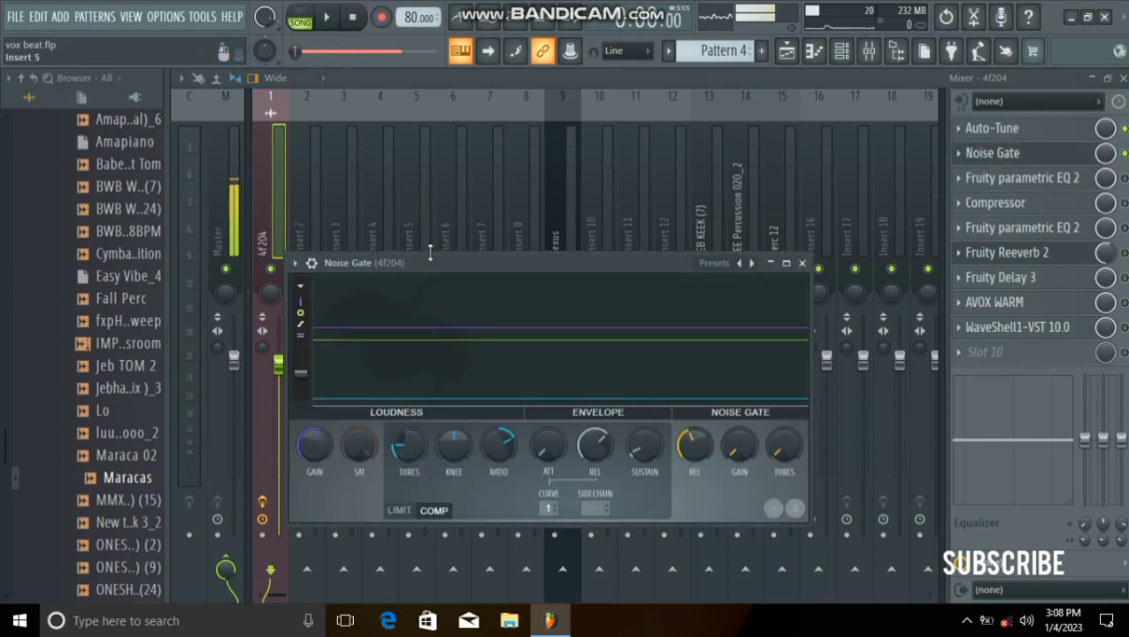
{"action": "left_click_drag", "start_coordinate": [430, 255], "coordinate": [440, 207]}
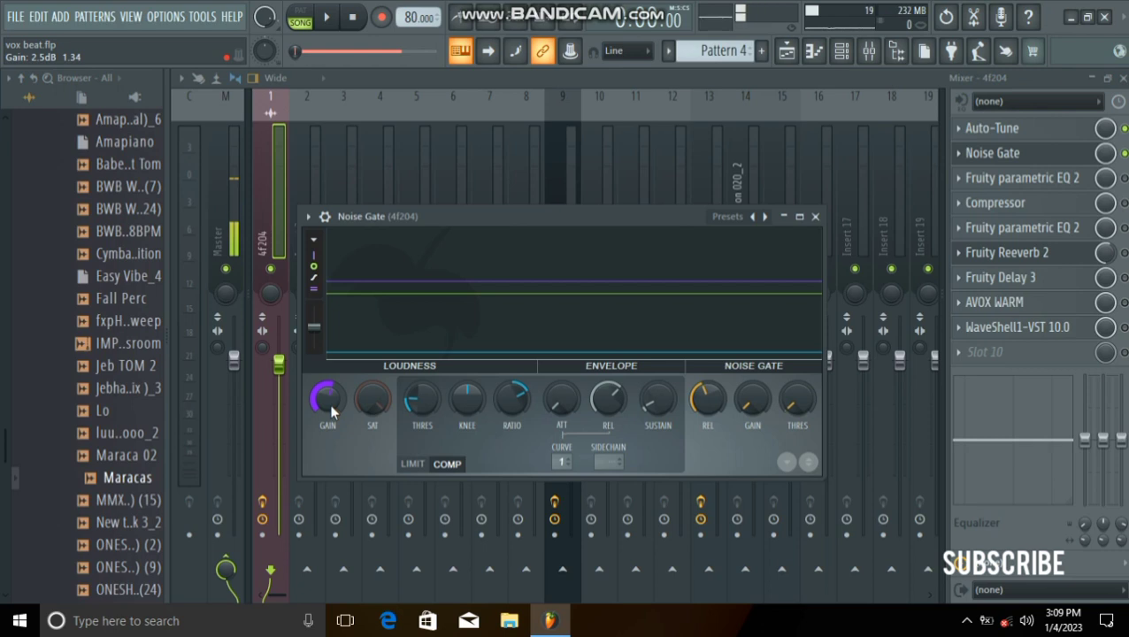
{"action": "left_click", "coordinate": [815, 216]}
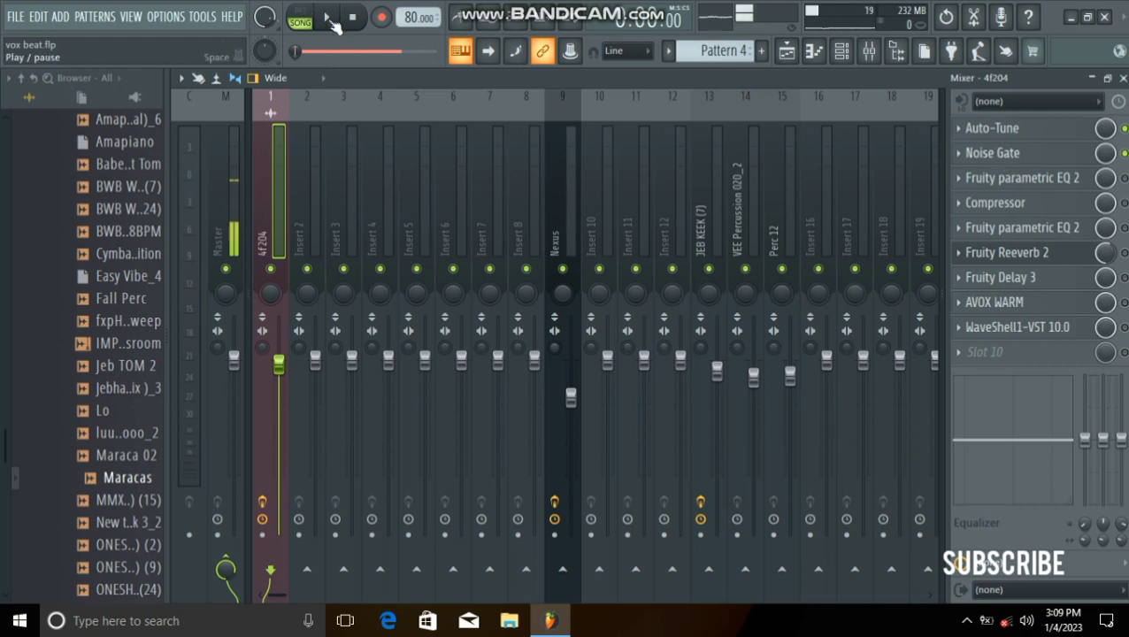
{"action": "left_click", "coordinate": [328, 19]}
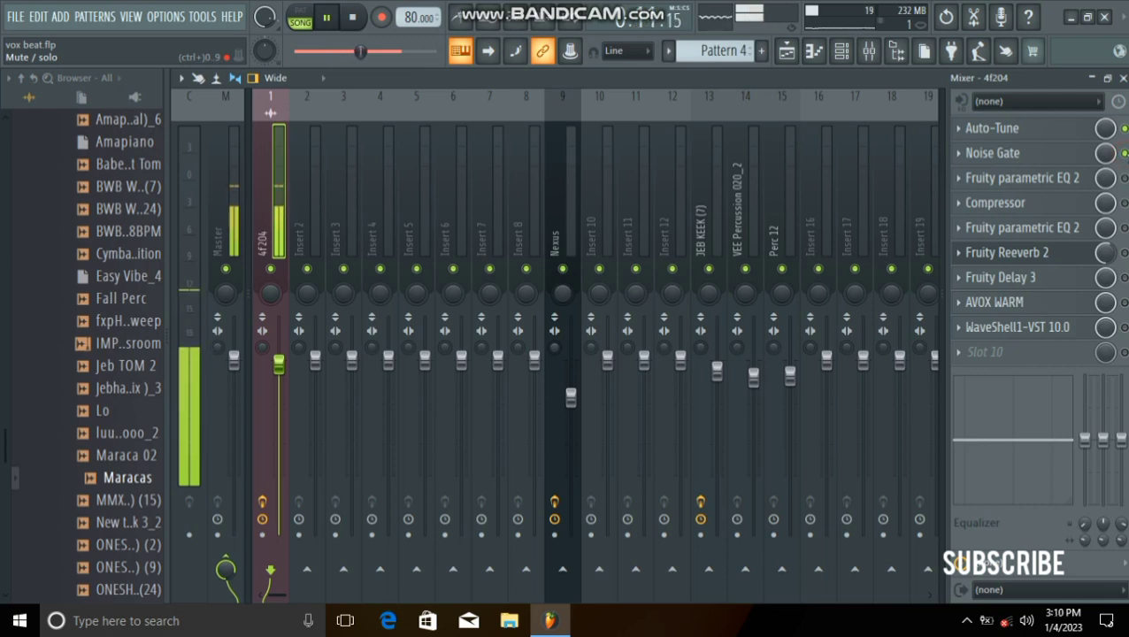
{"action": "left_click", "coordinate": [352, 19]}
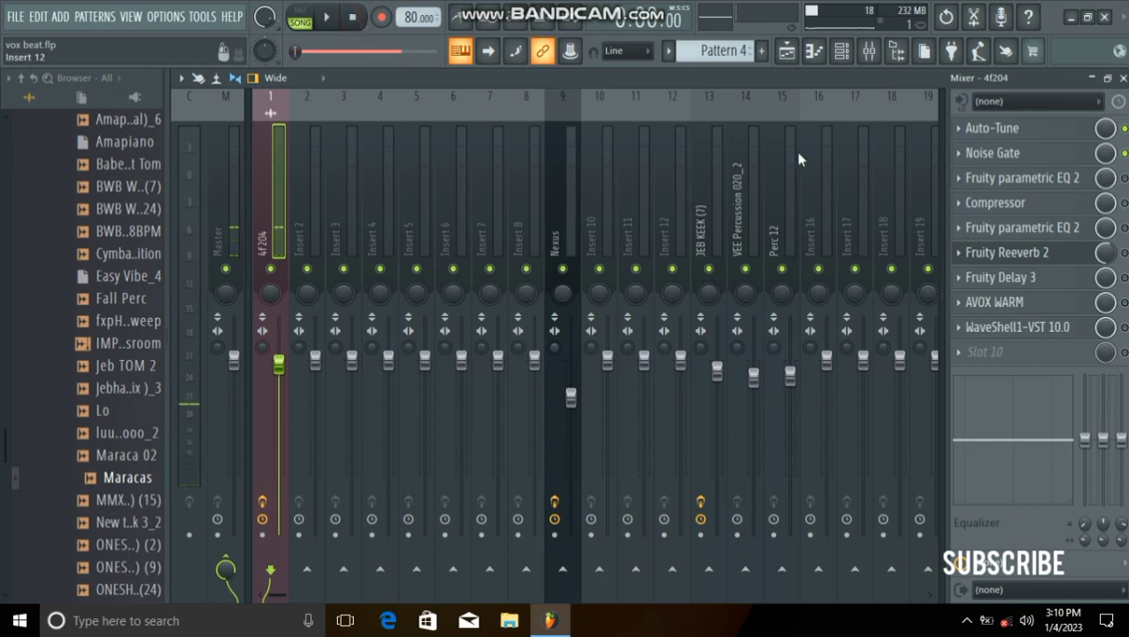
Maximize the first Fruity parametric EQ 2 on the 4f204 track, shift band 1 slightly higher in frequency, and review the other bands
{"action": "left_click", "coordinate": [1005, 185]}
{"action": "left_click_drag", "start_coordinate": [536, 281], "coordinate": [493, 175]}
{"action": "left_click", "coordinate": [865, 165]}
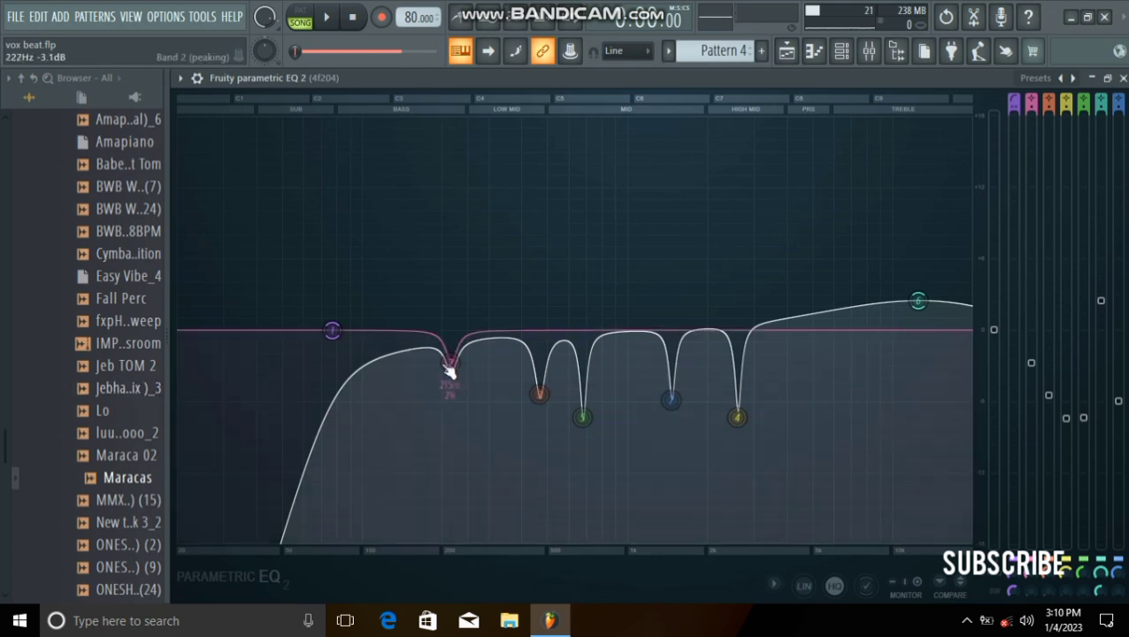
{"action": "left_click_drag", "start_coordinate": [338, 333], "coordinate": [339, 331]}
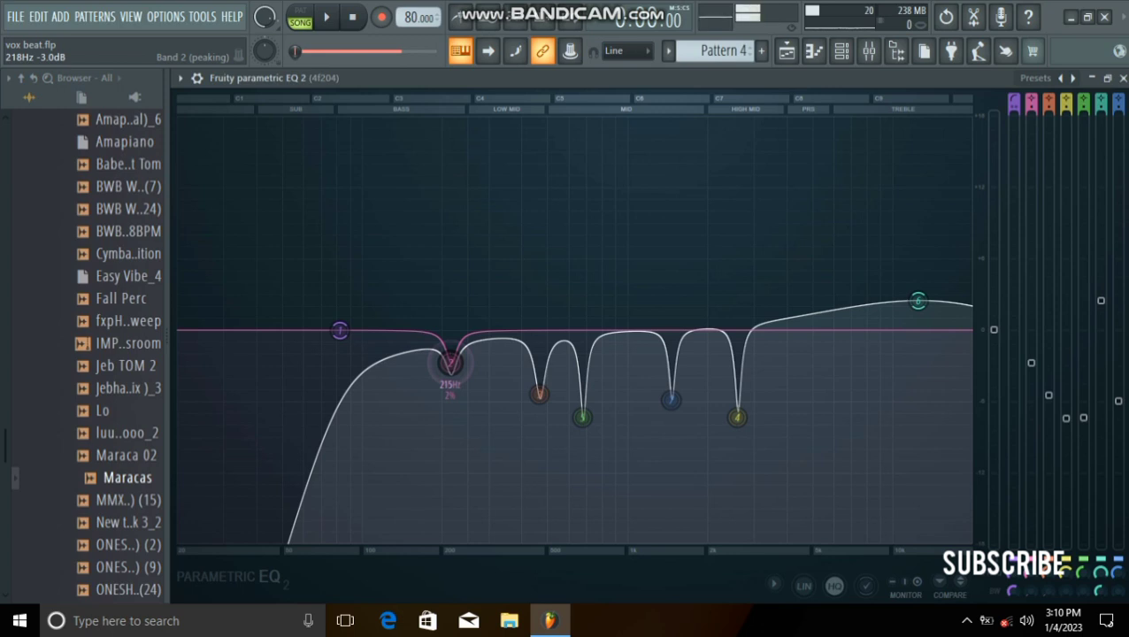
{"action": "left_click", "coordinate": [540, 395]}
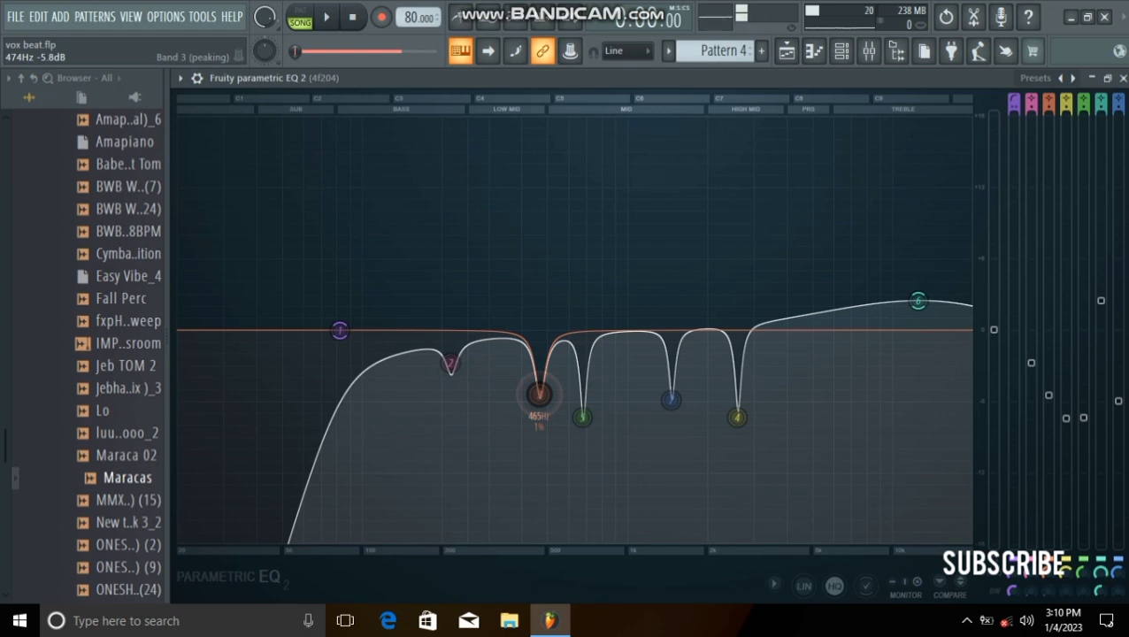
{"action": "left_click", "coordinate": [582, 417]}
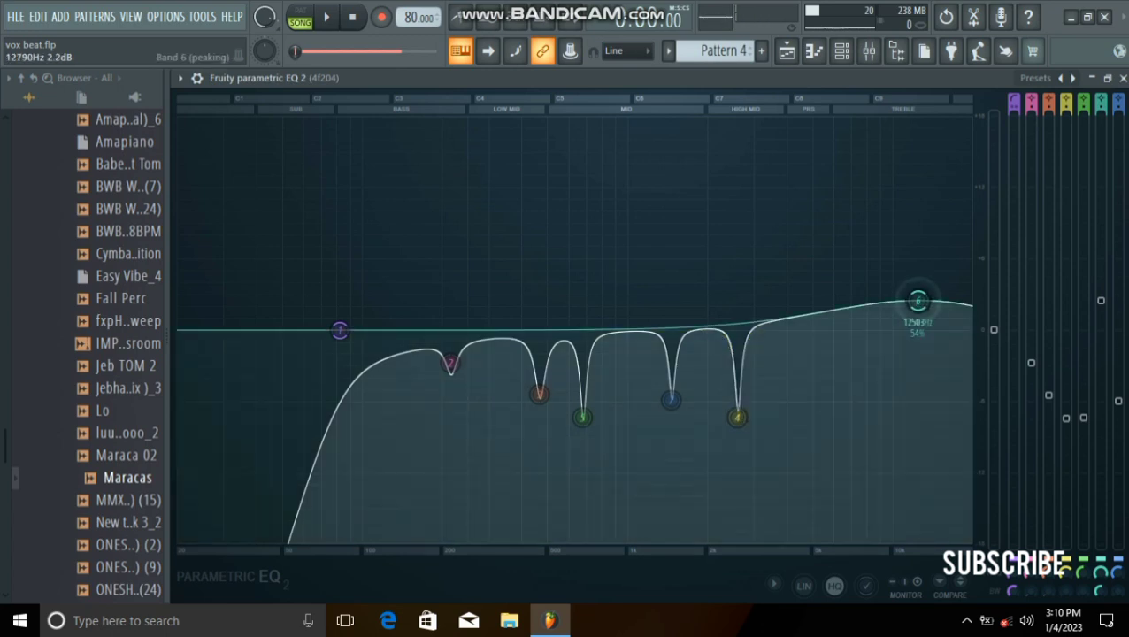
Raise band 6 slightly in the first Fruity parametric EQ 2 on the 4f204 track and audition the vocal through it
{"action": "left_click_drag", "start_coordinate": [916, 298], "coordinate": [918, 300]}
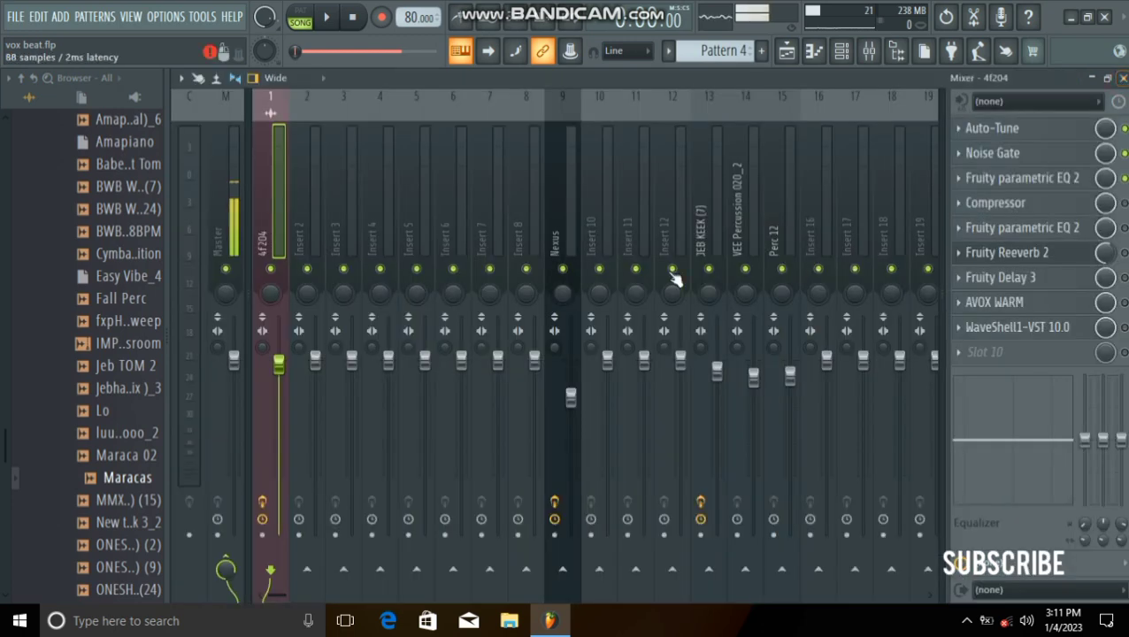
{"action": "key", "text": "F9"}
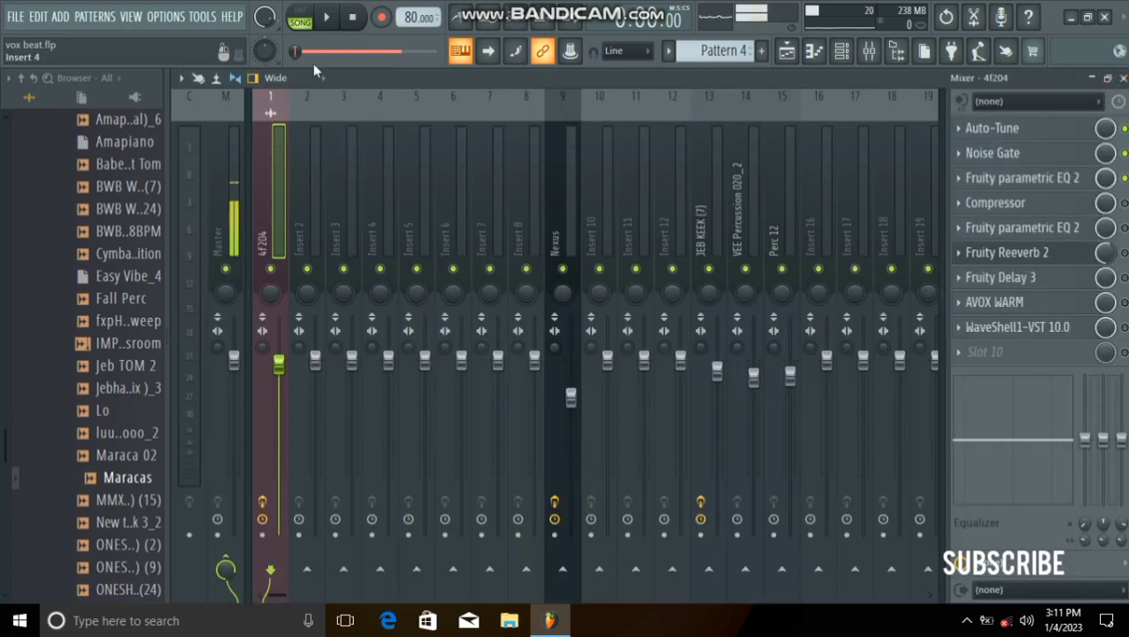
{"action": "left_click", "coordinate": [325, 21]}
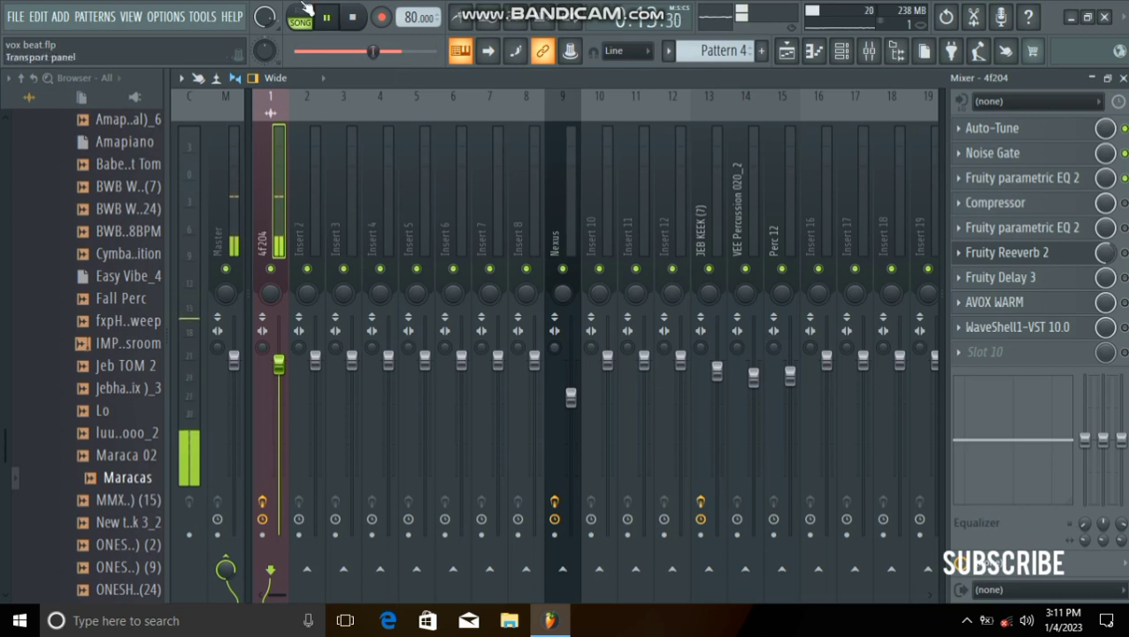
{"action": "left_click", "coordinate": [354, 20]}
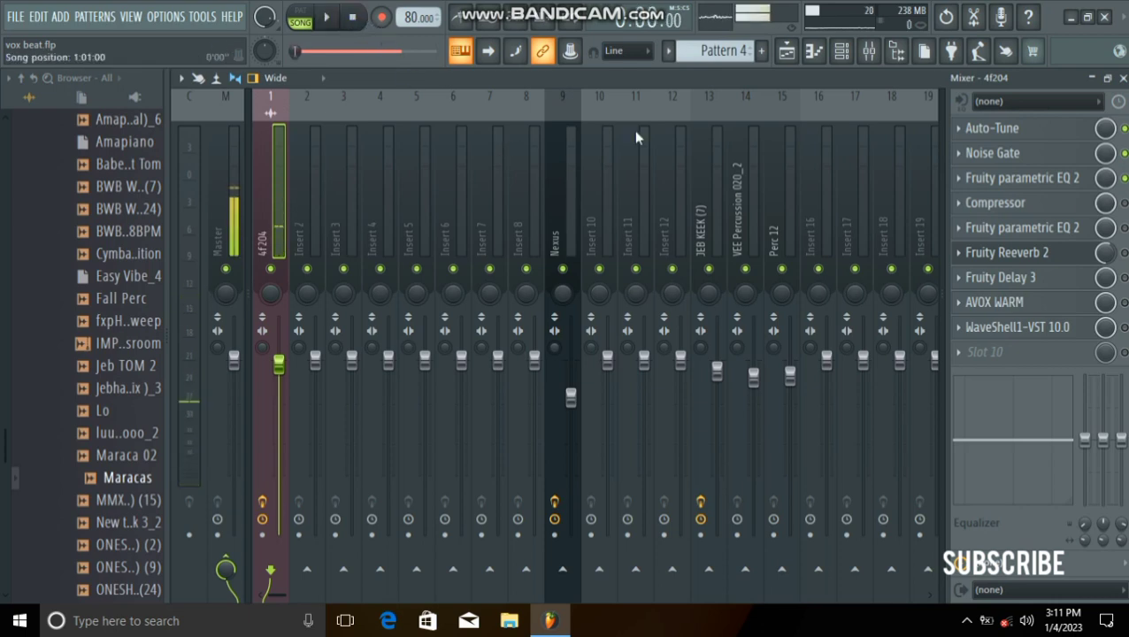
Play the vocal with the first Fruity parametric EQ 2 open to watch its frequency spectrum against the EQ curve
{"action": "left_click", "coordinate": [1008, 180]}
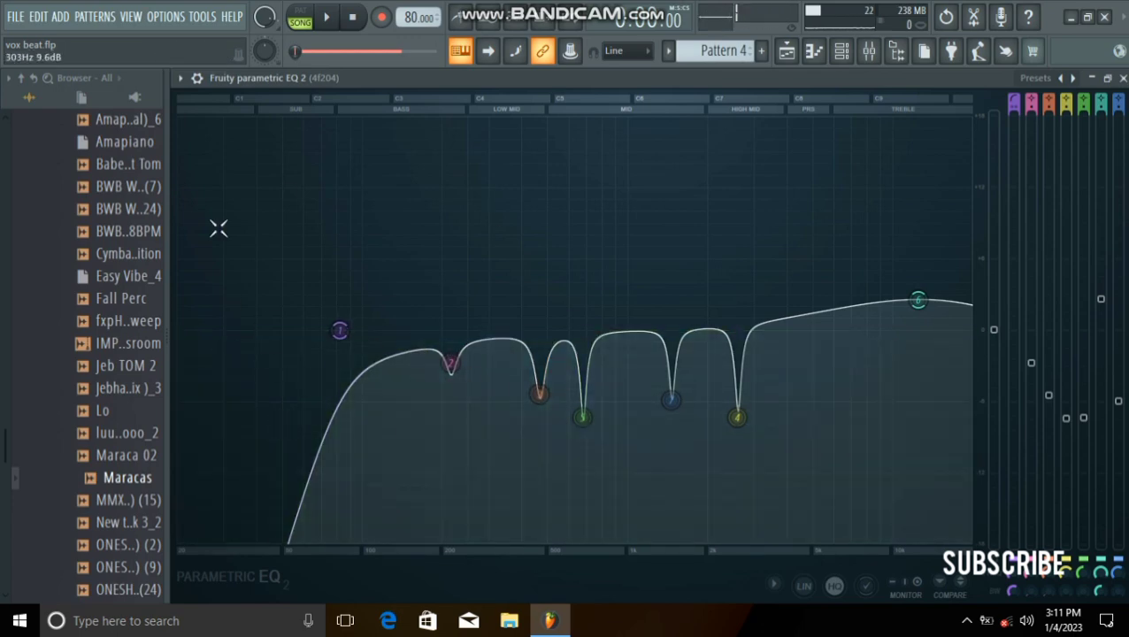
{"action": "left_click", "coordinate": [326, 16]}
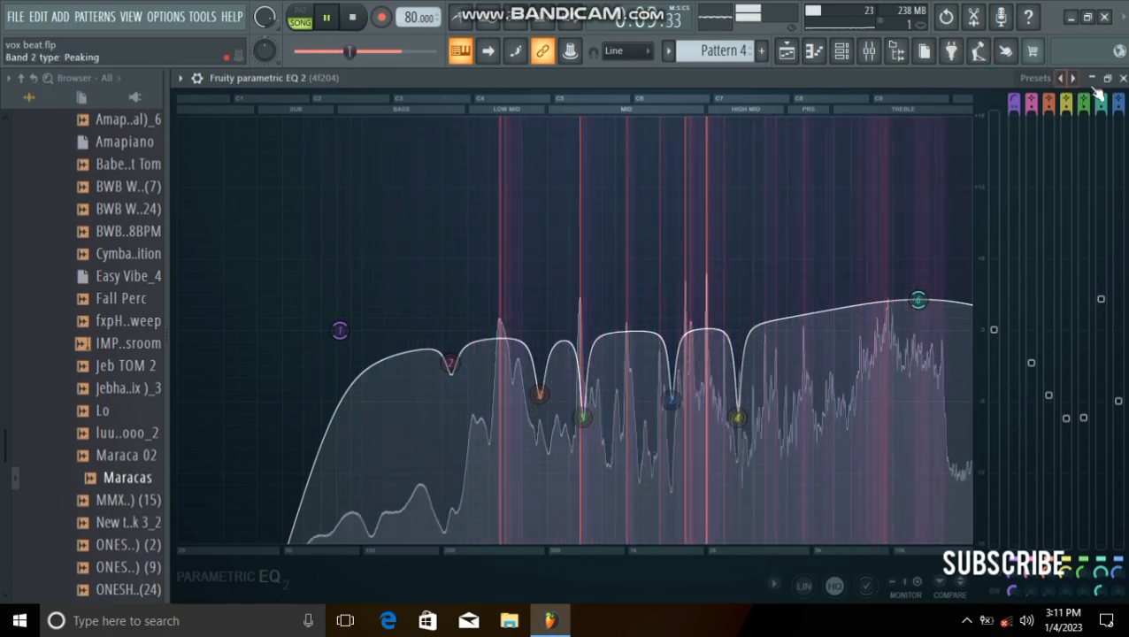
{"action": "left_click", "coordinate": [1123, 78]}
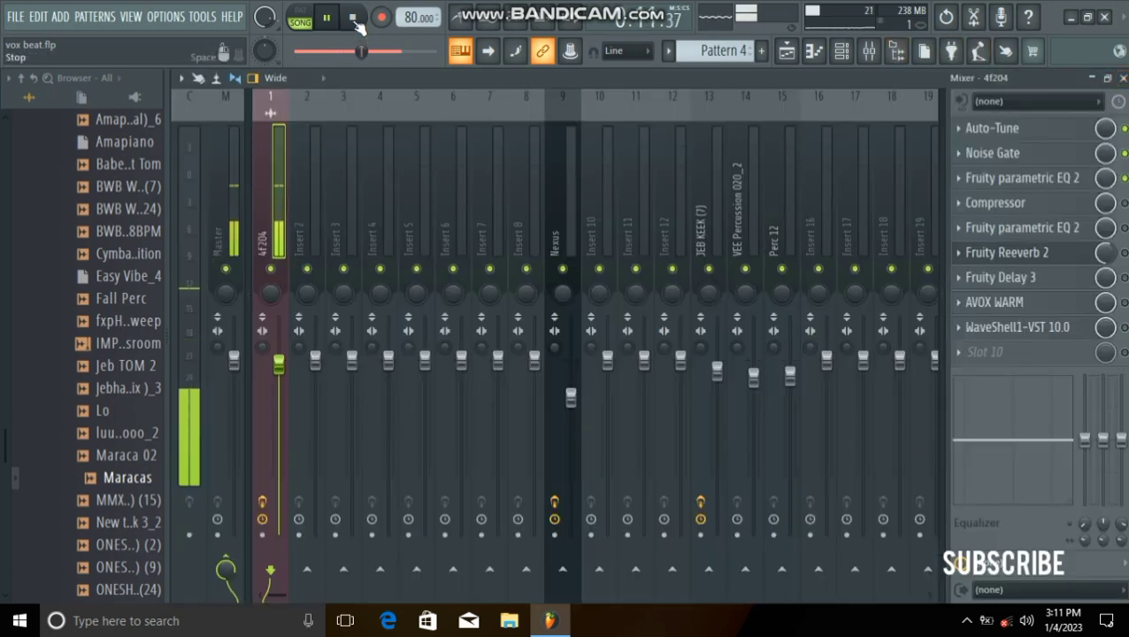
{"action": "left_click", "coordinate": [352, 17]}
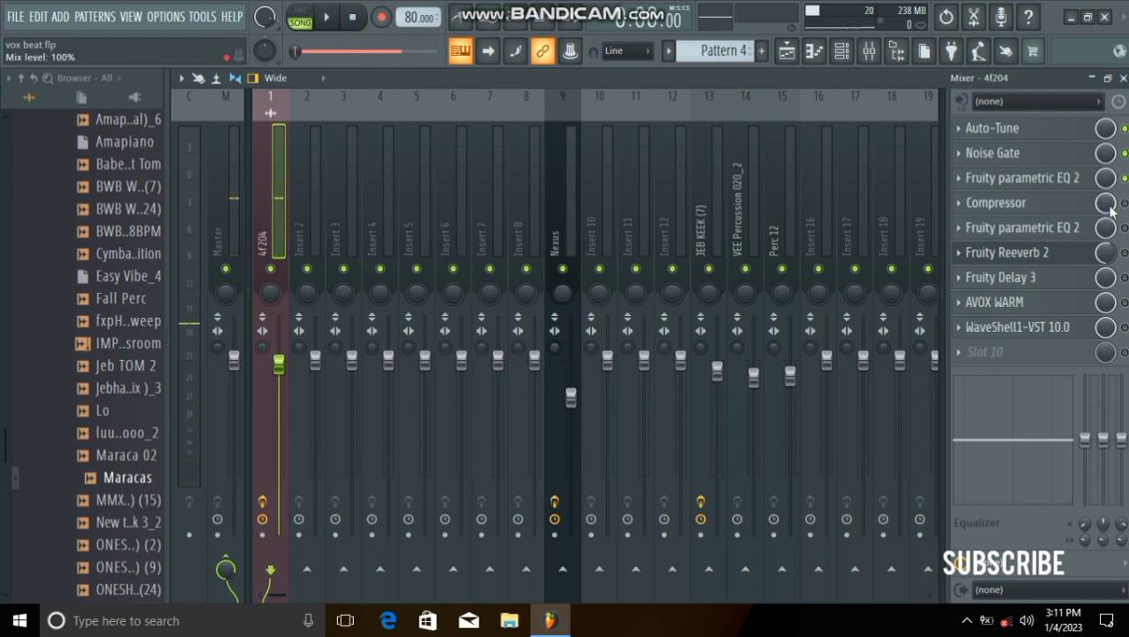
Enable the Compressor on the 4f204 track, review its loudness and envelope settings, and compare the vocal with it on and bypassed
{"action": "left_click", "coordinate": [1013, 206]}
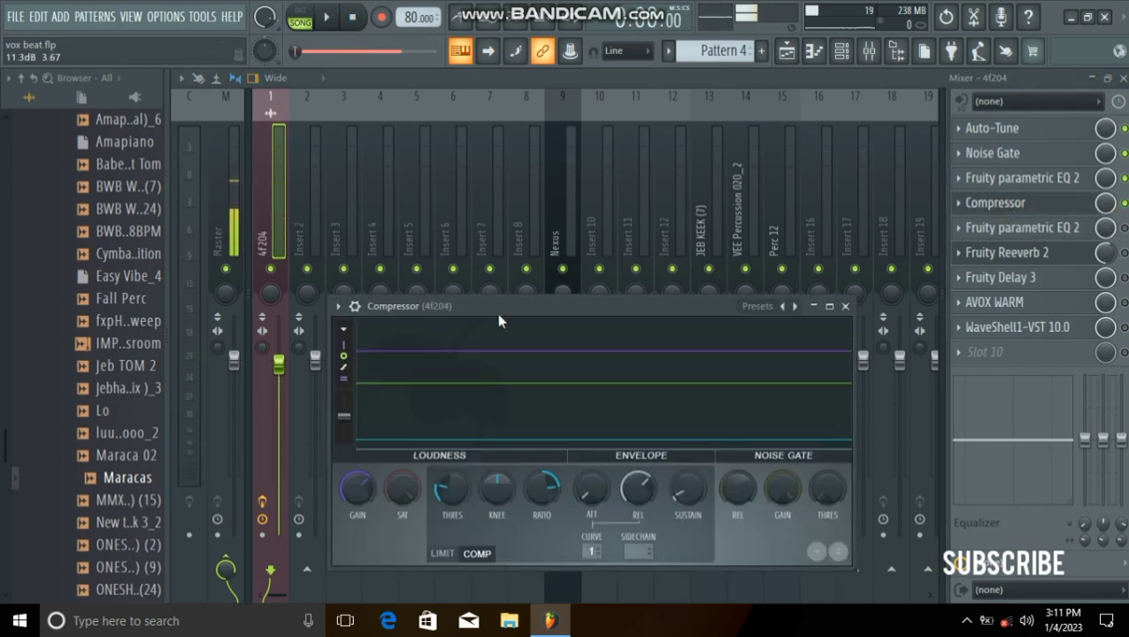
{"action": "left_click_drag", "start_coordinate": [504, 303], "coordinate": [519, 204]}
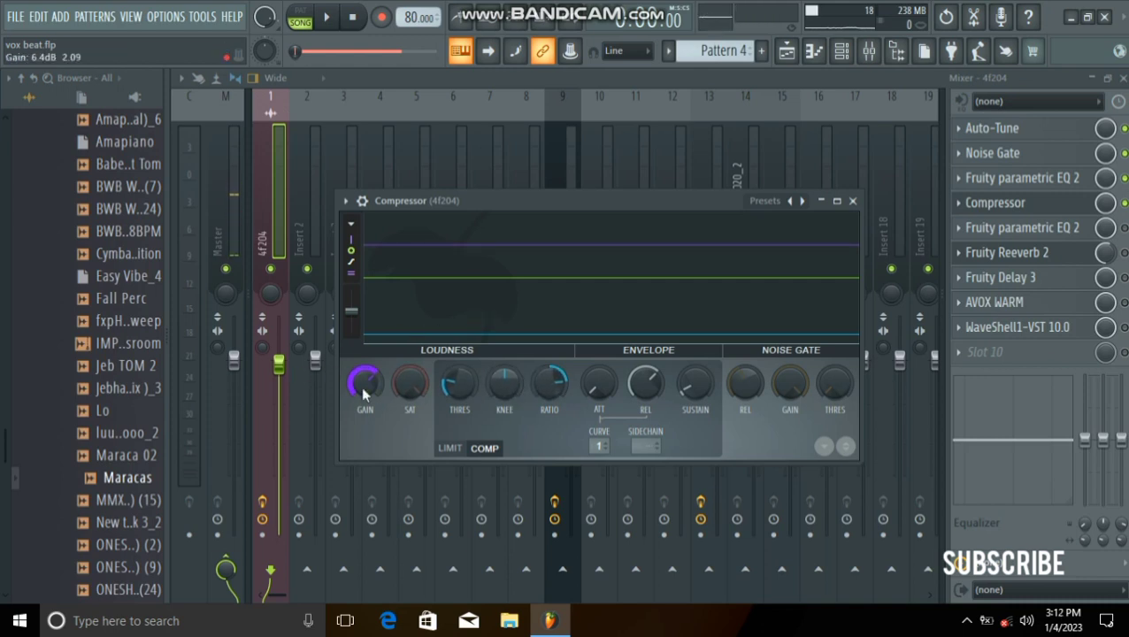
{"action": "left_click", "coordinate": [853, 202]}
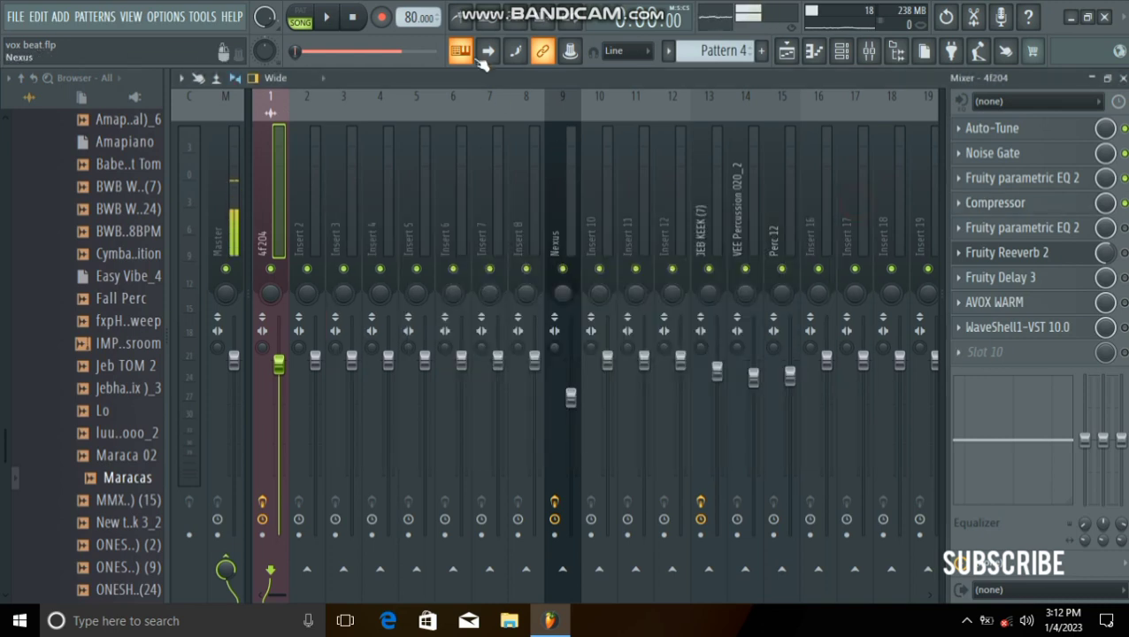
{"action": "left_click", "coordinate": [326, 18]}
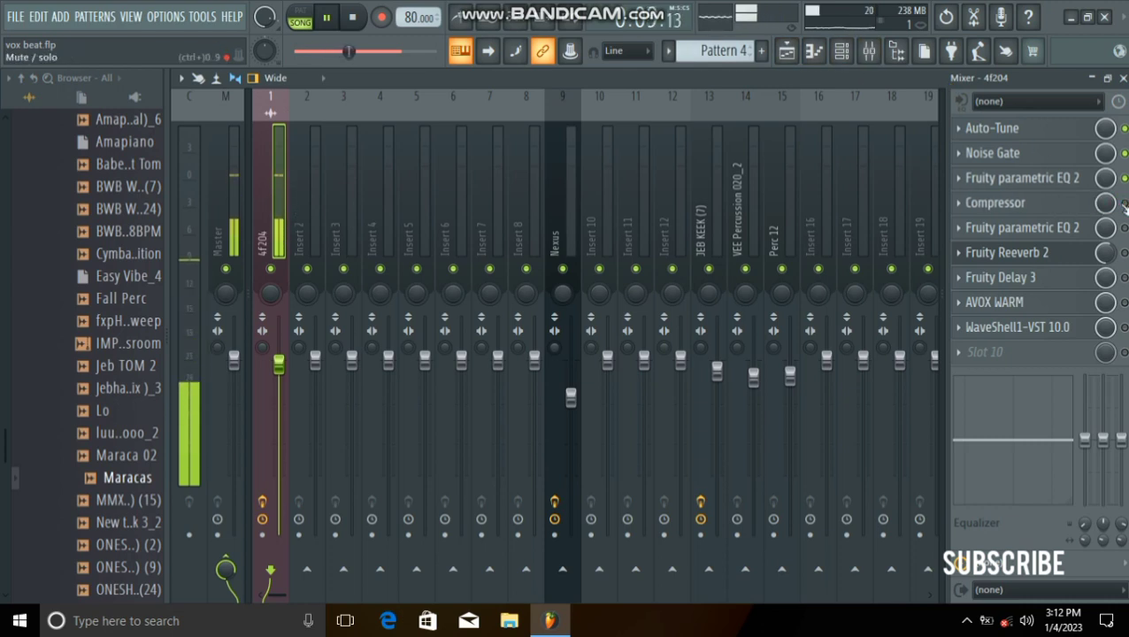
{"action": "left_click", "coordinate": [354, 18]}
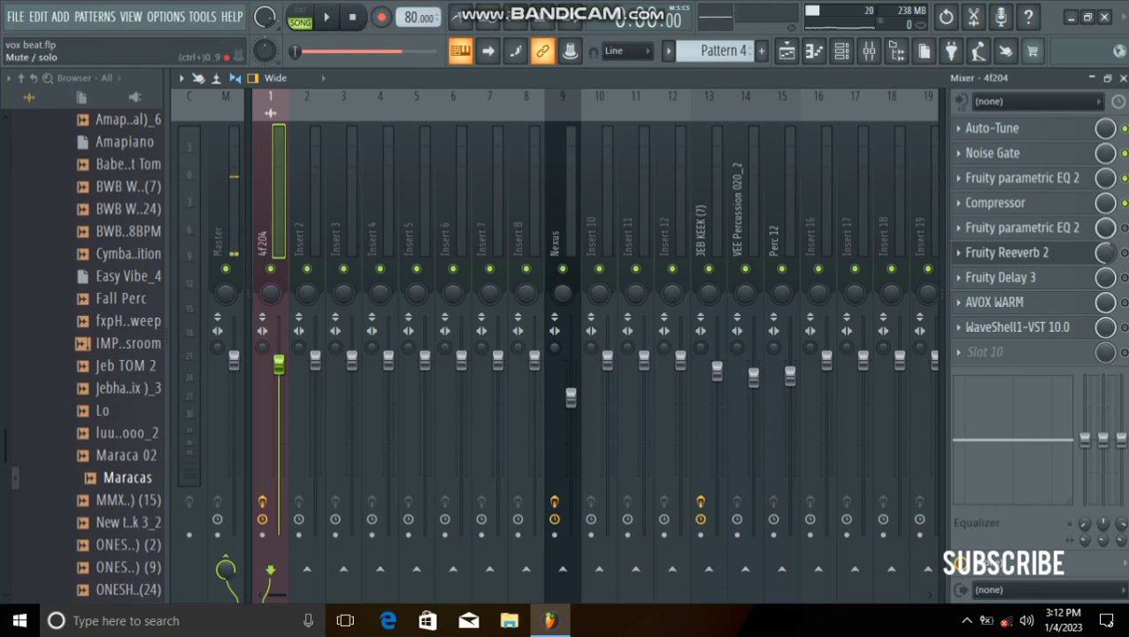
Enable the second Fruity parametric EQ 2 on the 4f204 track, review its seven cut bands maximized, and compare the vocal with it bypassed
{"action": "left_click", "coordinate": [1017, 232]}
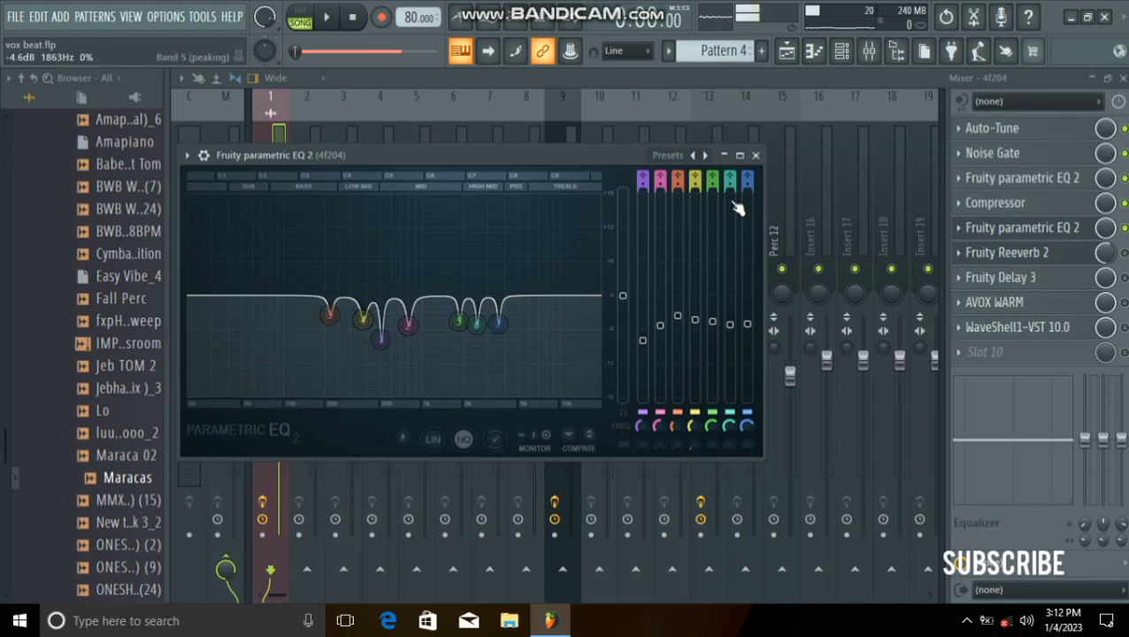
{"action": "left_click", "coordinate": [739, 157]}
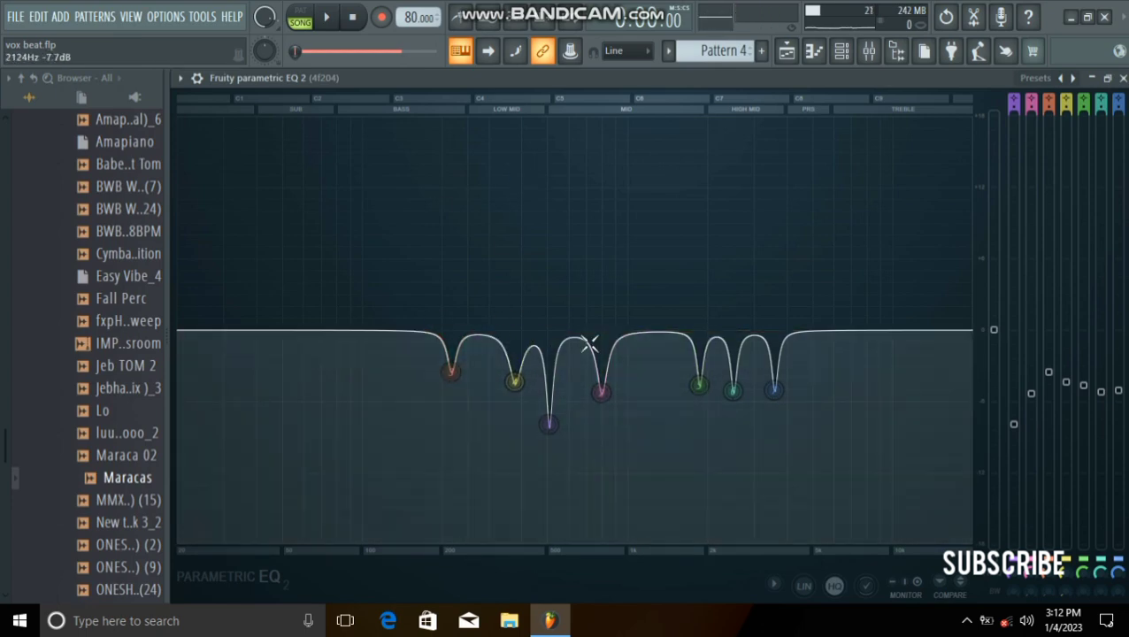
{"action": "left_click", "coordinate": [459, 378]}
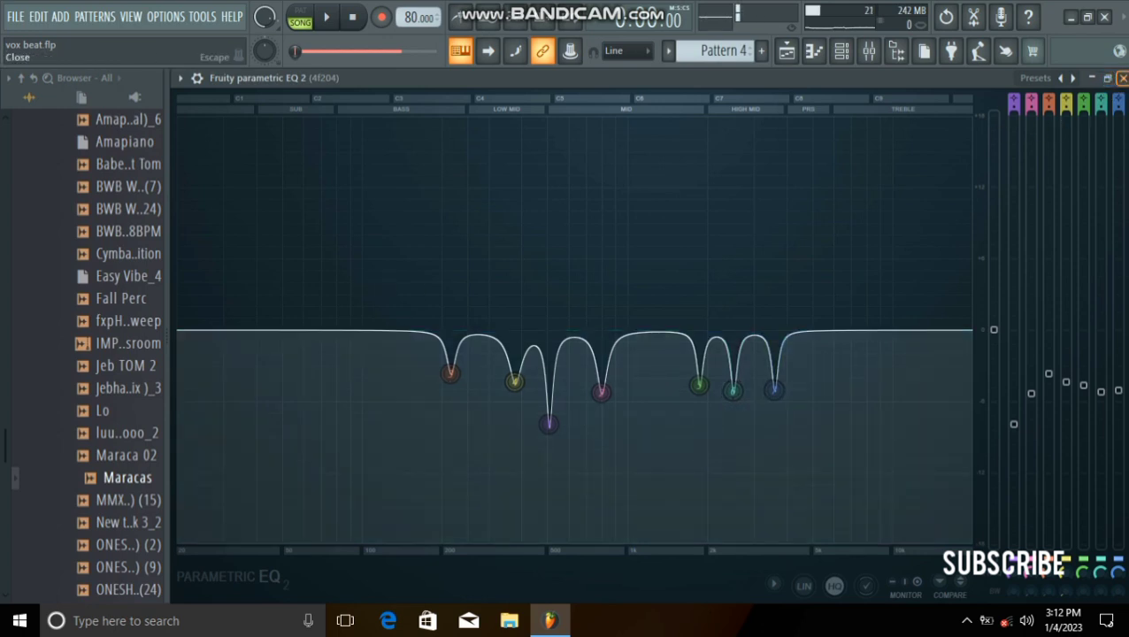
{"action": "left_click", "coordinate": [1122, 79]}
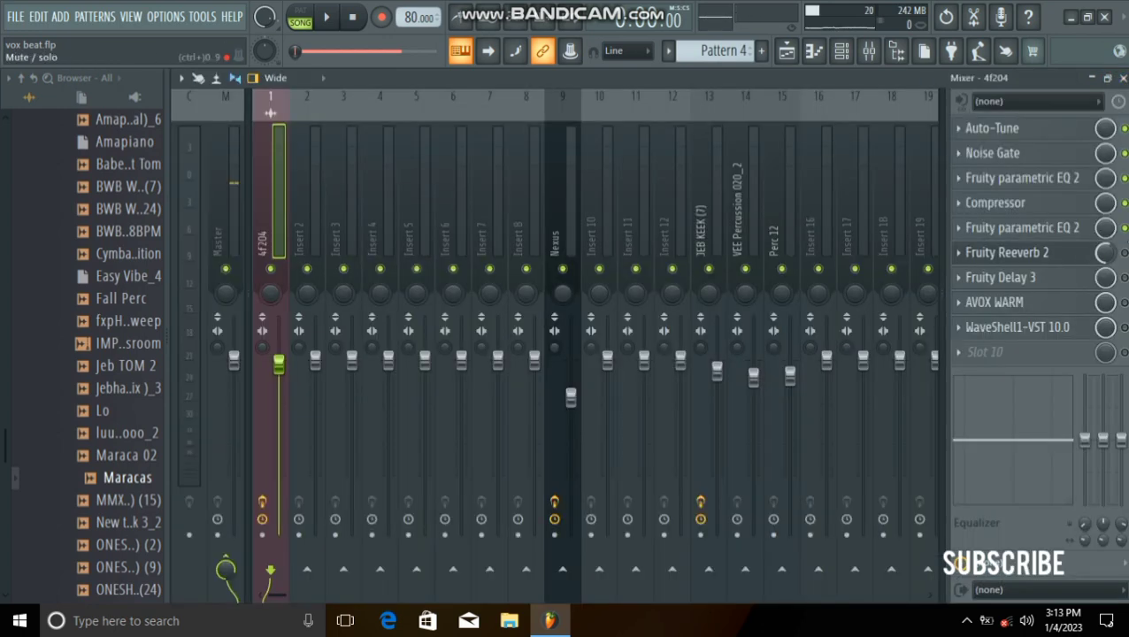
{"action": "left_click", "coordinate": [328, 19]}
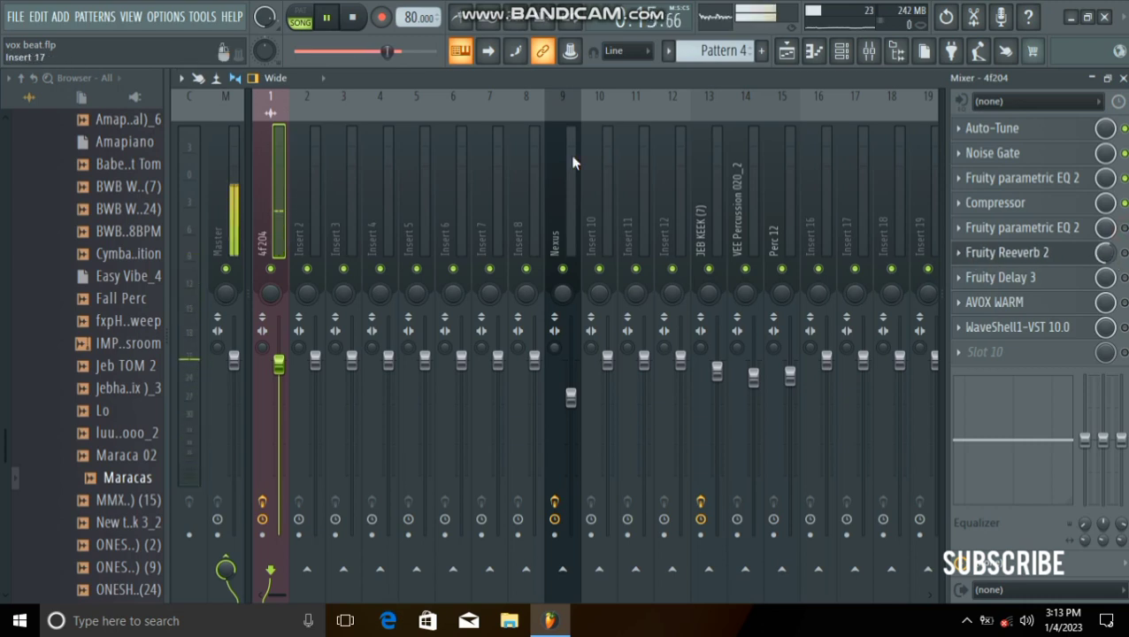
{"action": "left_click", "coordinate": [359, 23]}
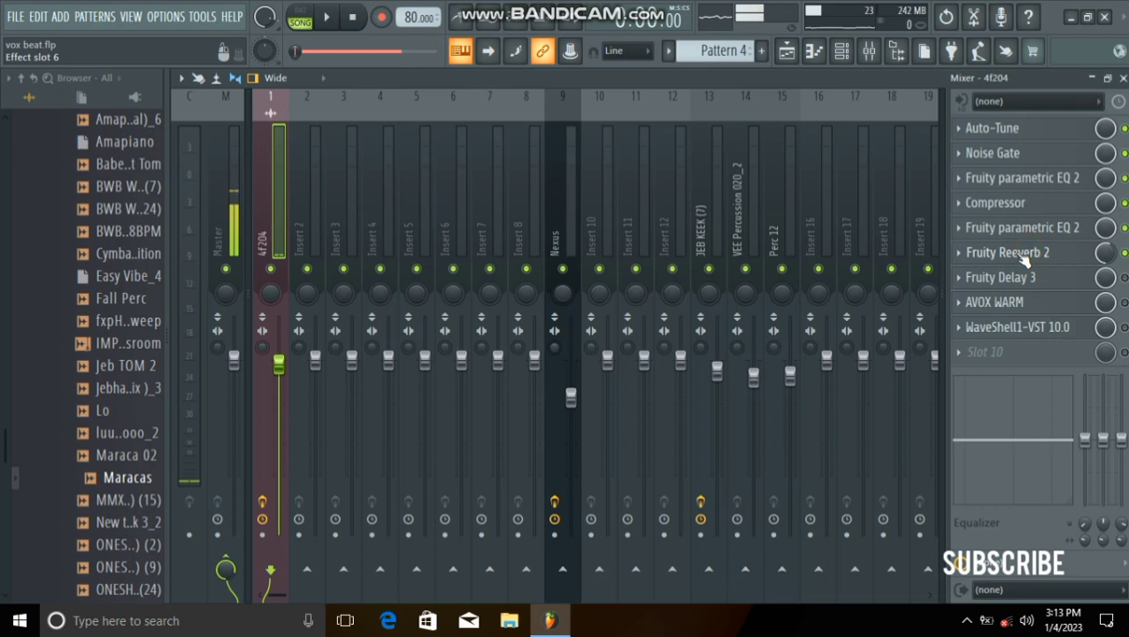
Enable Fruity Reeverb 2 on the 4f204 track, review its settings, and compare the vocal with the reverb on and bypassed
{"action": "left_click", "coordinate": [1021, 253]}
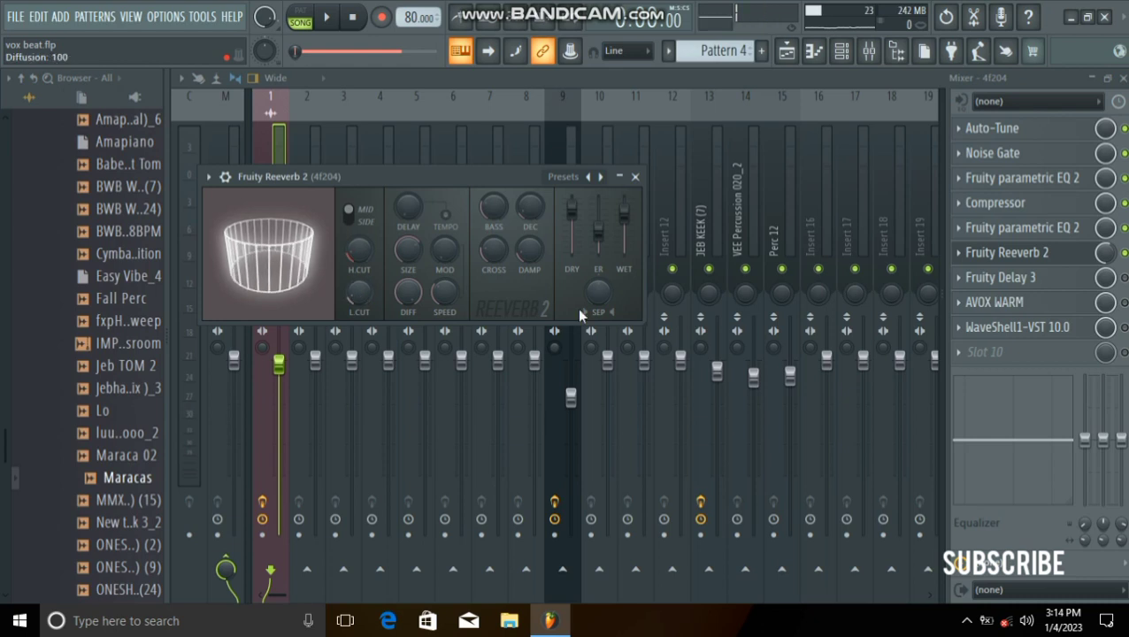
{"action": "left_click", "coordinate": [635, 177]}
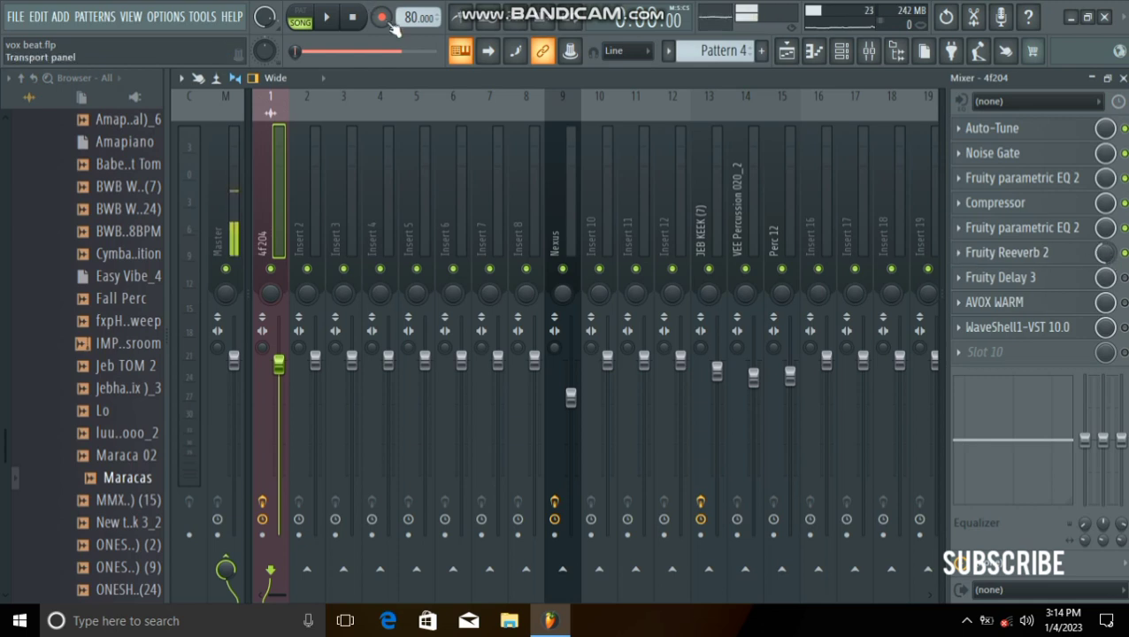
{"action": "left_click", "coordinate": [326, 18]}
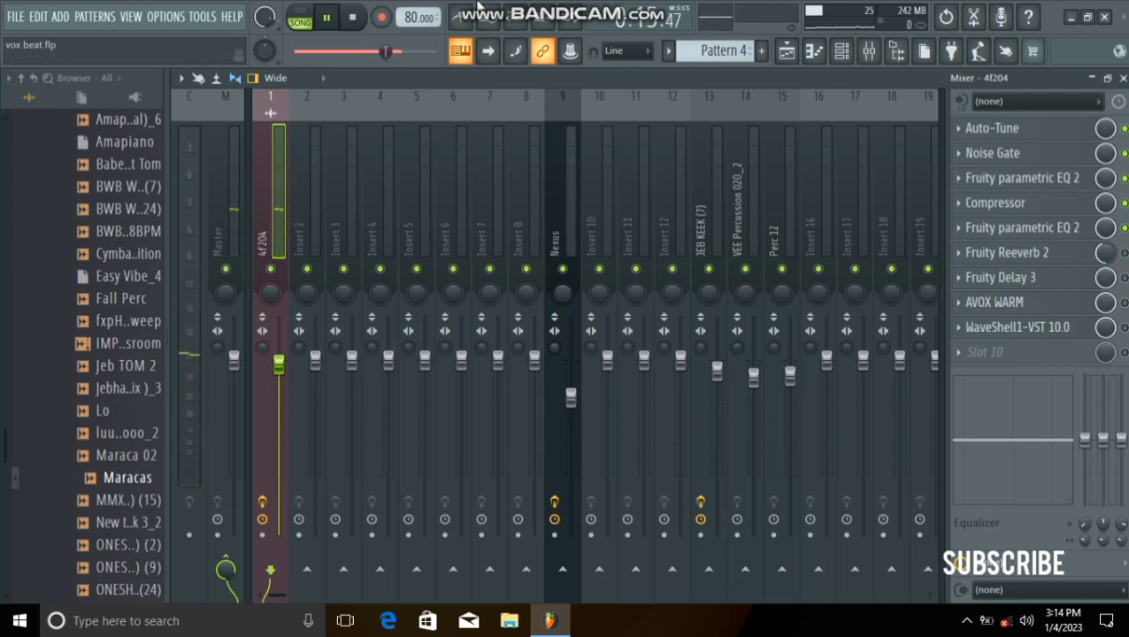
{"action": "mouse_move", "coordinate": [553, 7]}
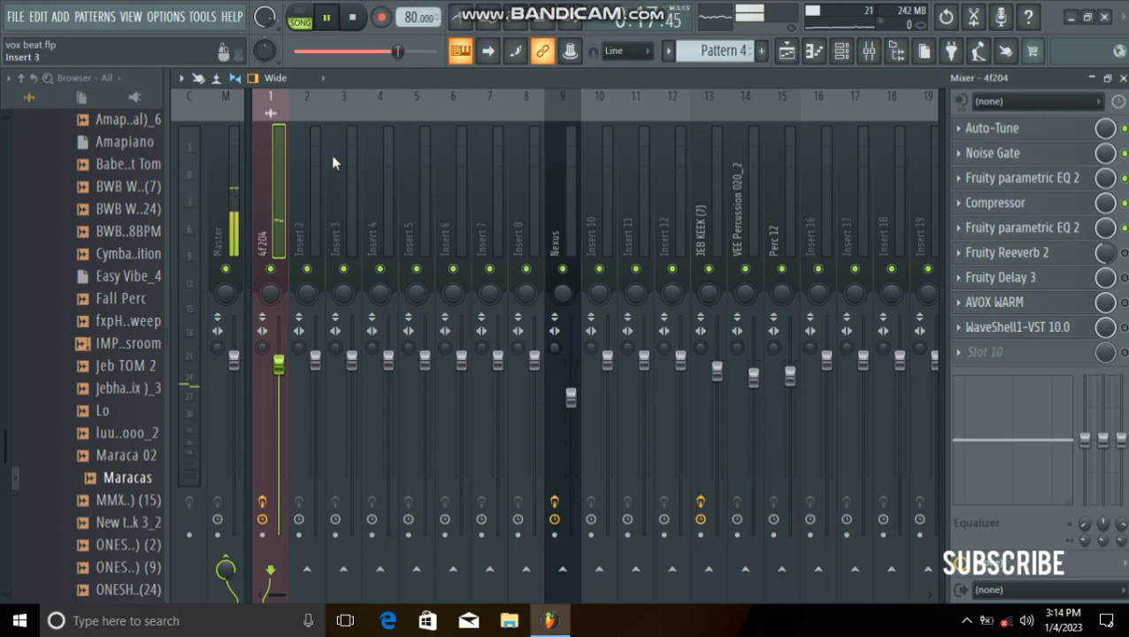
{"action": "left_click", "coordinate": [326, 17]}
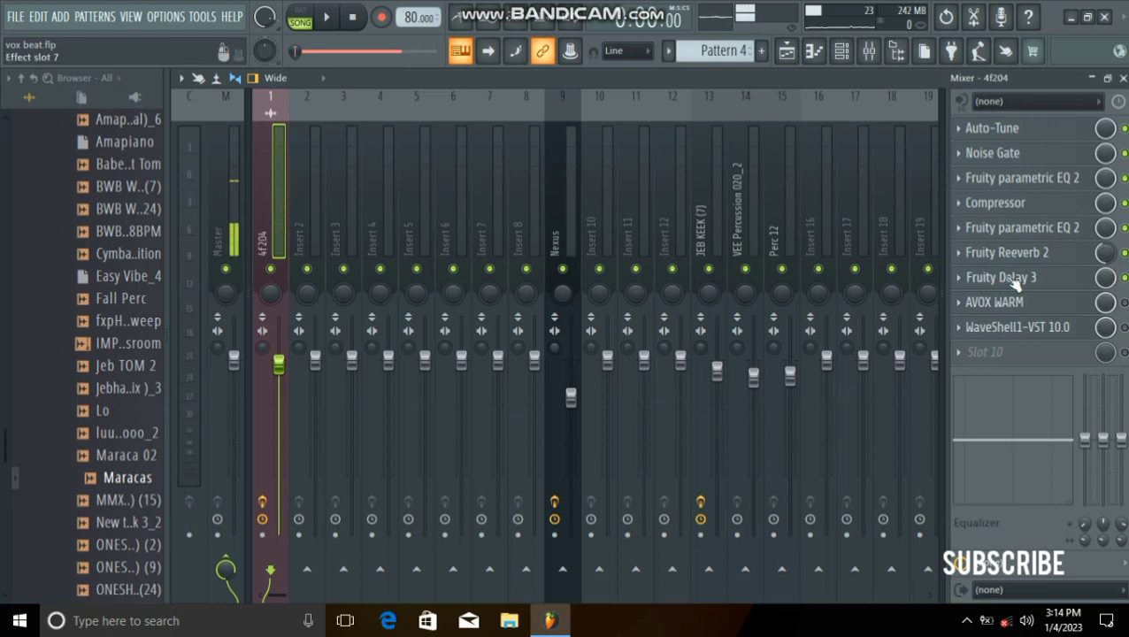
Enable Fruity Delay 3 on the 4f204 track, review its delay, feedback and output settings, and audition the vocal through it
{"action": "left_click", "coordinate": [986, 277]}
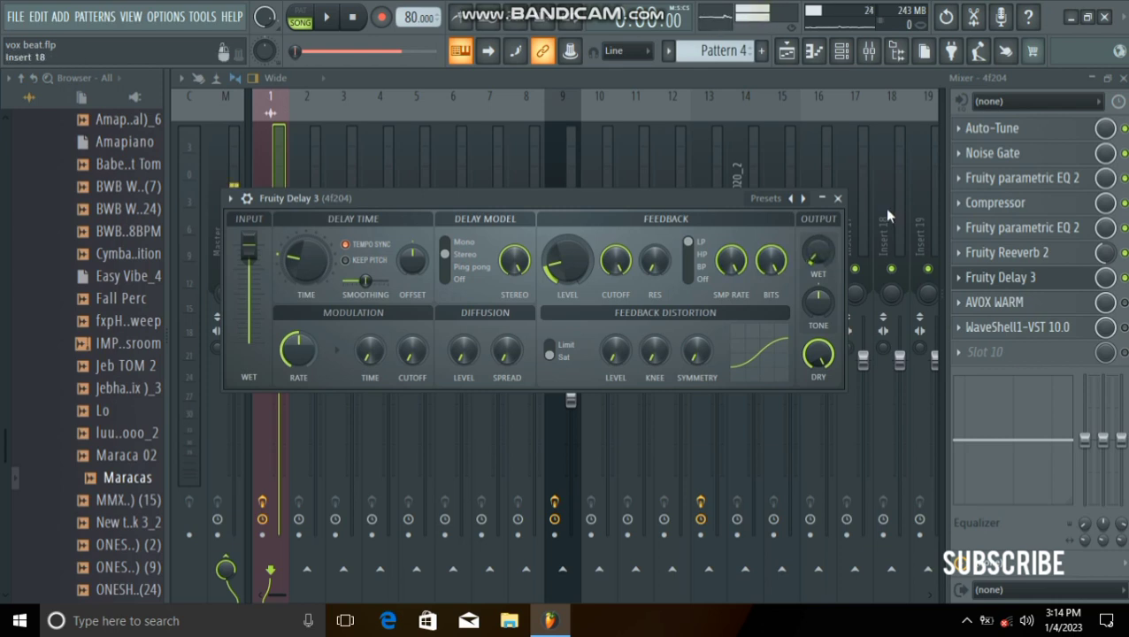
{"action": "left_click", "coordinate": [838, 198]}
{"action": "left_click", "coordinate": [326, 17]}
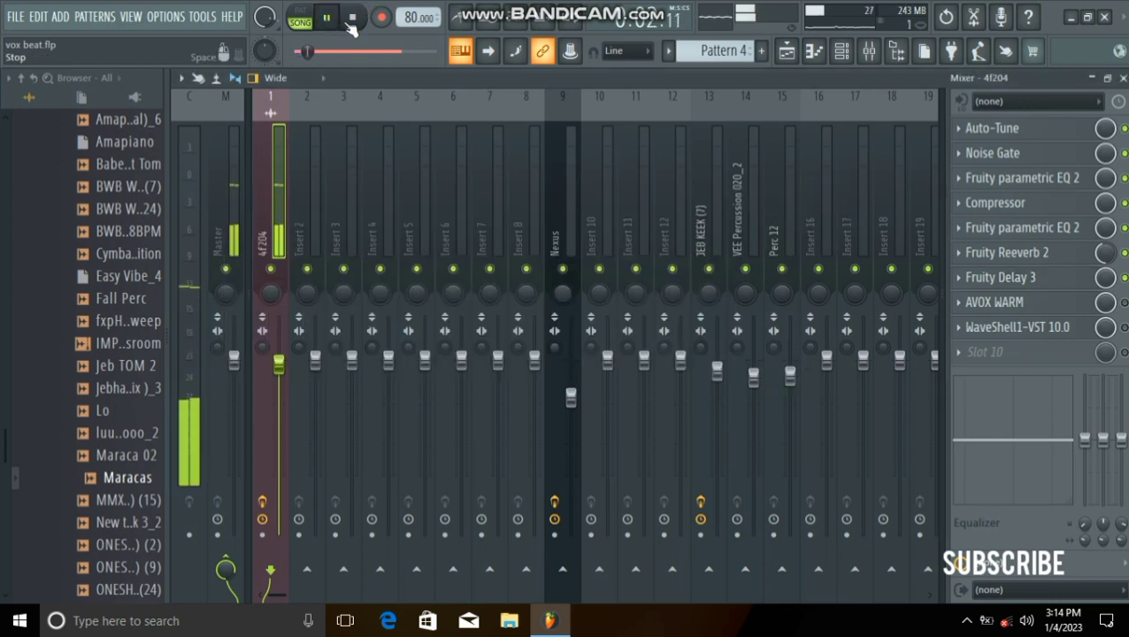
{"action": "left_click", "coordinate": [354, 21]}
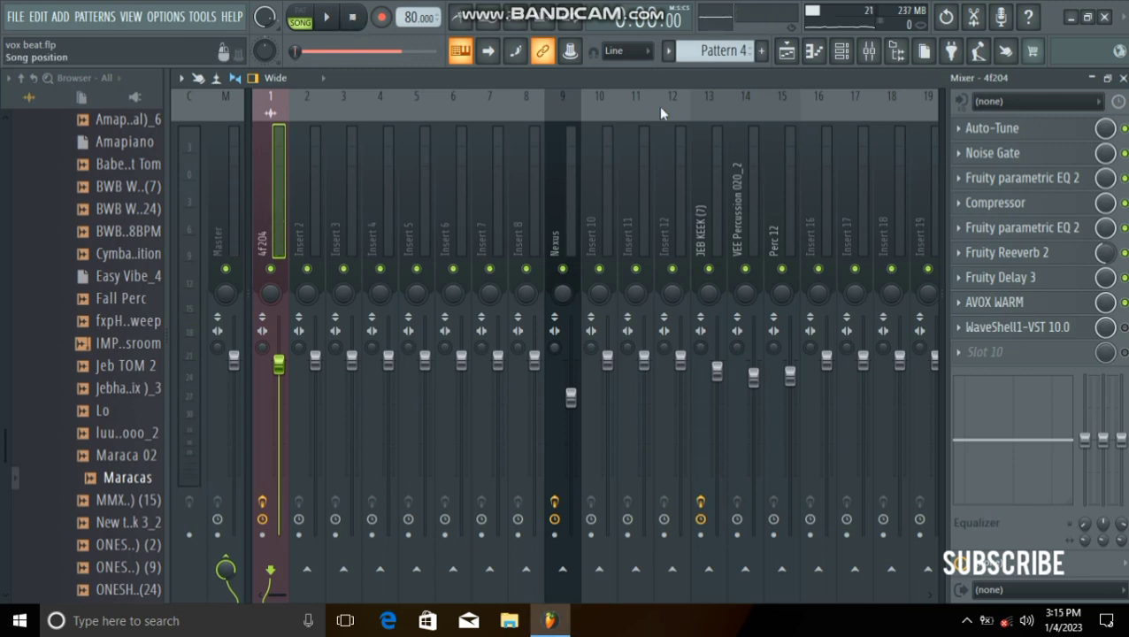
Enable AVOX WARM on the 4f204 track, review its tube saturation settings in Velvet mode, and fine-tune the Drive amount
{"action": "left_click", "coordinate": [995, 302]}
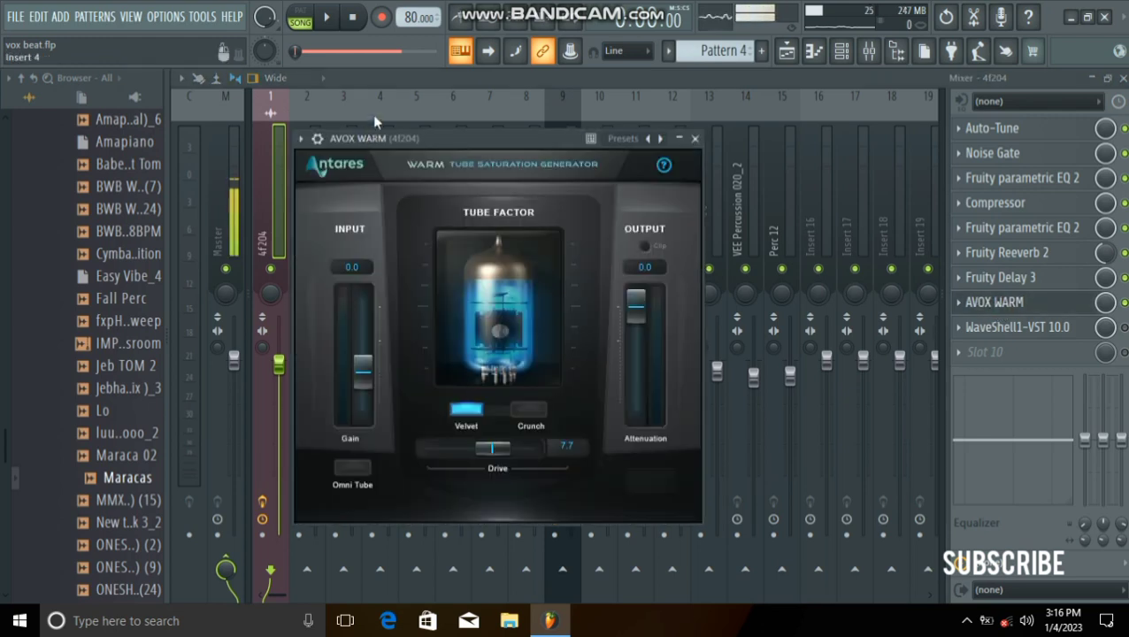
{"action": "mouse_move", "coordinate": [406, 136]}
{"action": "left_mouse_down"}
{"action": "mouse_move", "coordinate": [402, 108]}
{"action": "mouse_move", "coordinate": [416, 131]}
{"action": "left_mouse_up"}
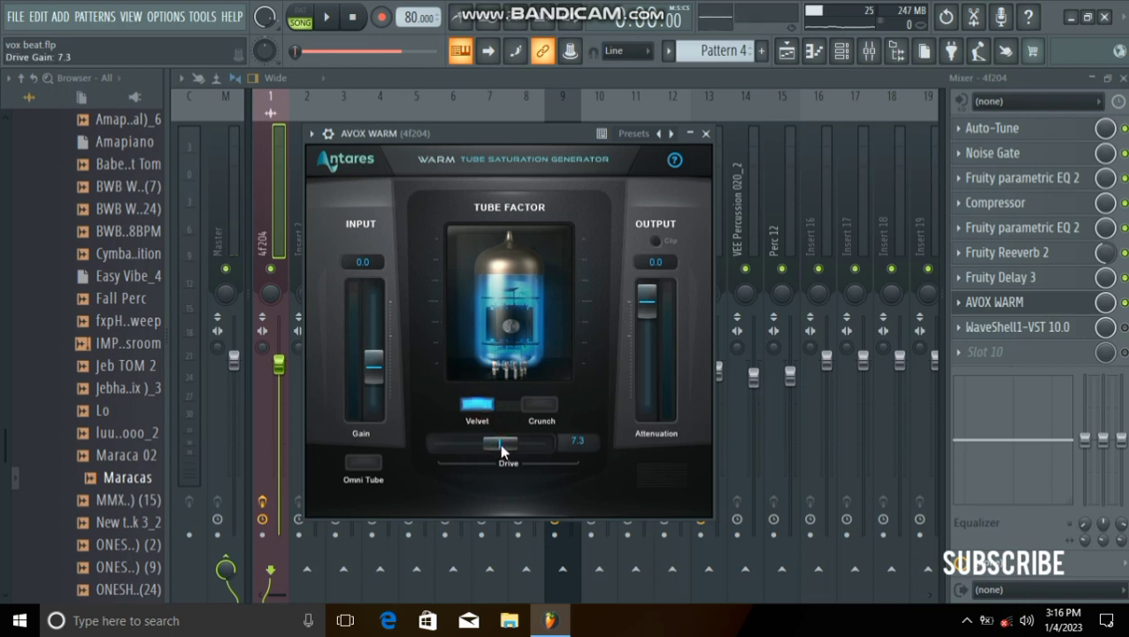
{"action": "left_click_drag", "start_coordinate": [501, 443], "coordinate": [505, 444]}
{"action": "left_click", "coordinate": [704, 133]}
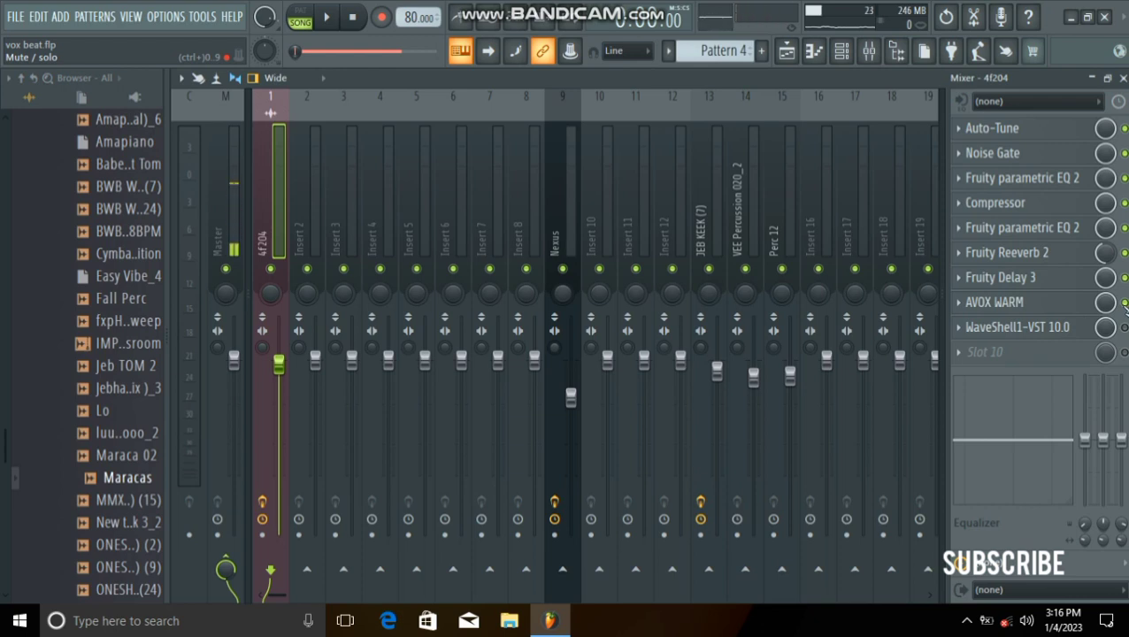
Play the vocal with AVOX WARM bypassed and again with it enabled to compare the tube saturation
{"action": "left_click", "coordinate": [325, 18]}
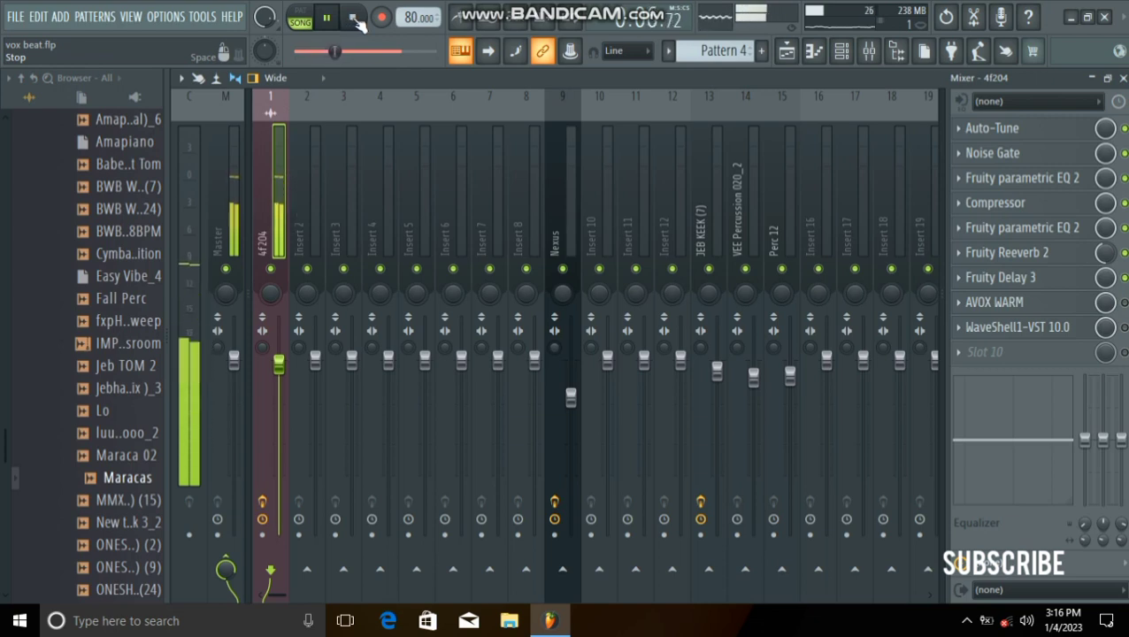
{"action": "left_click", "coordinate": [355, 18]}
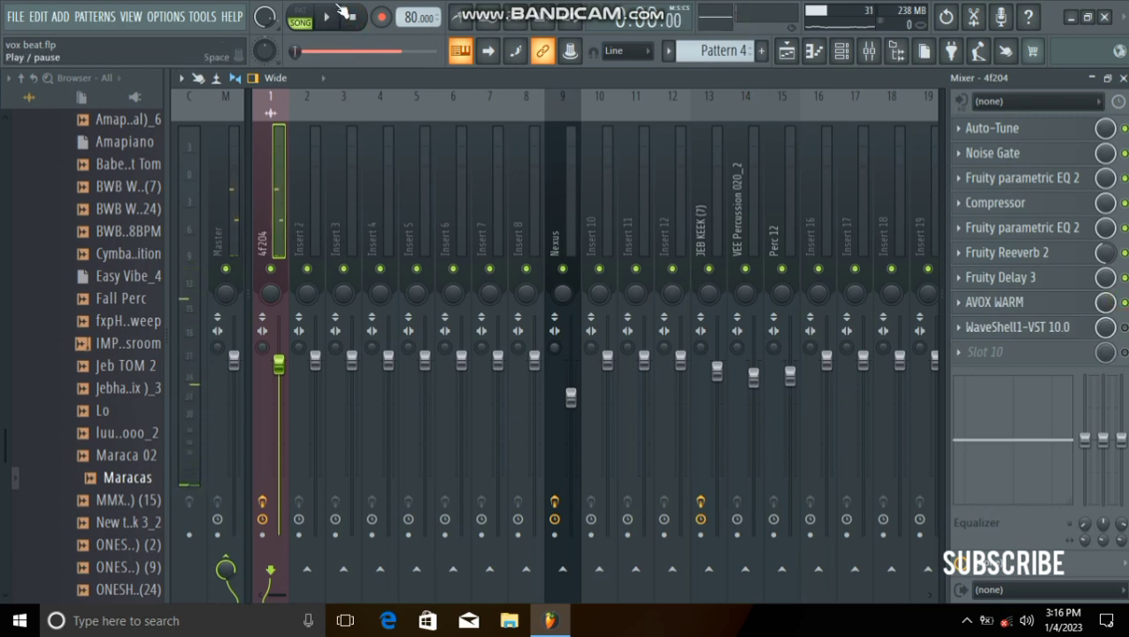
{"action": "left_click", "coordinate": [330, 19]}
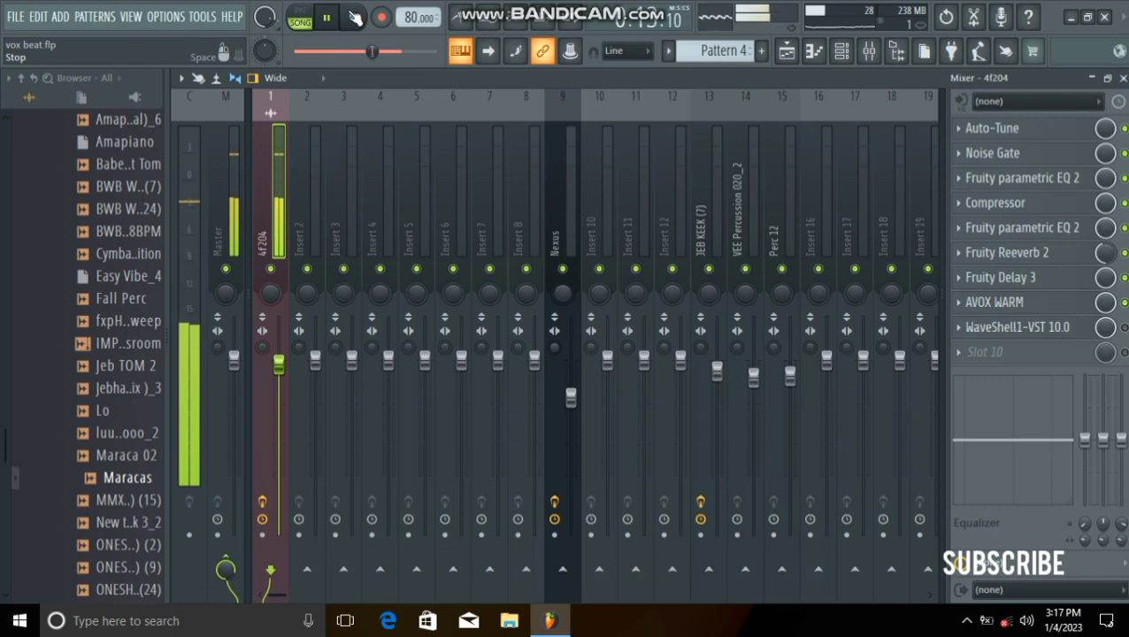
{"action": "left_click", "coordinate": [354, 17]}
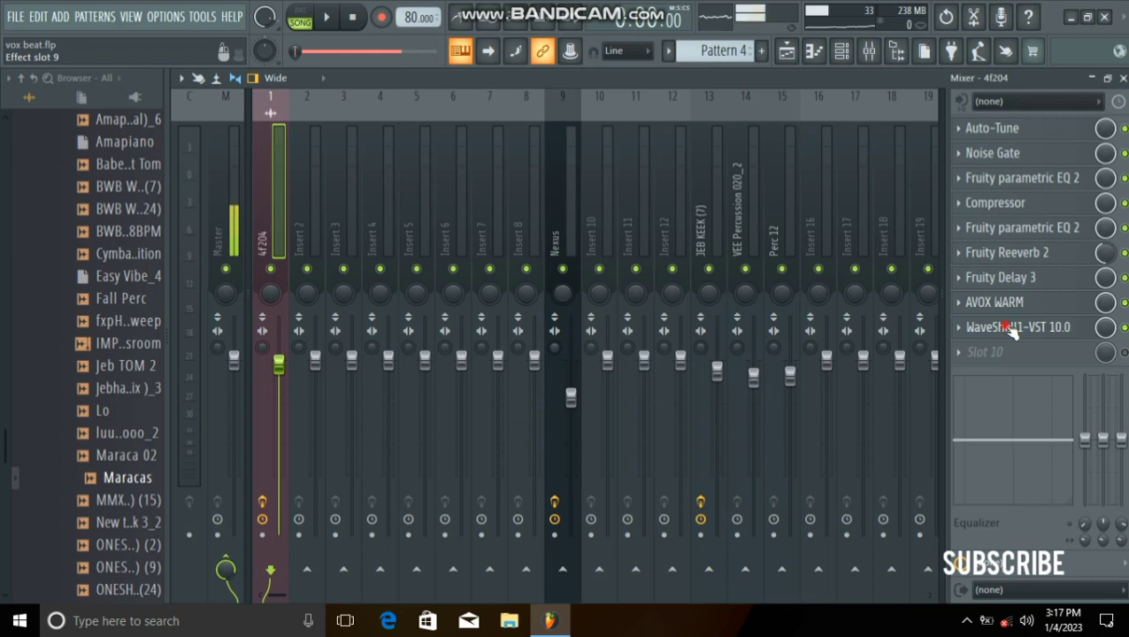
Open the NS1 Noise Suppressor on the 4f204 track and raise its suppression amount to 63.6
{"action": "left_click", "coordinate": [1011, 327]}
{"action": "left_click_drag", "start_coordinate": [346, 241], "coordinate": [393, 93]}
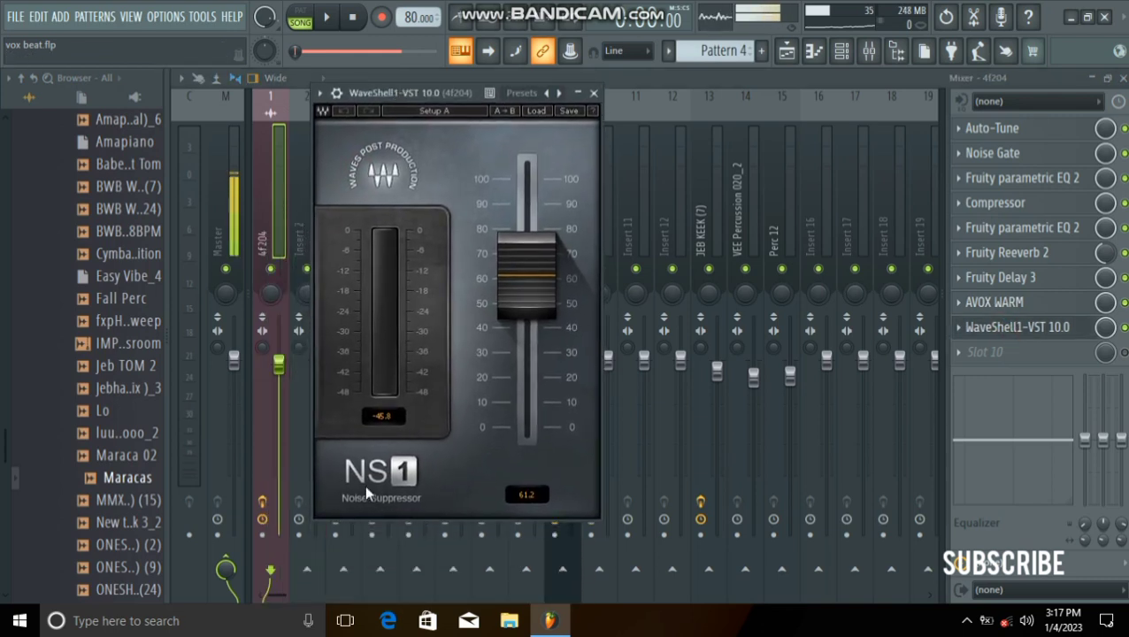
{"action": "mouse_move", "coordinate": [505, 279]}
{"action": "left_mouse_down"}
{"action": "mouse_move", "coordinate": [505, 257]}
{"action": "mouse_move", "coordinate": [505, 345]}
{"action": "mouse_move", "coordinate": [505, 269]}
{"action": "left_mouse_up"}
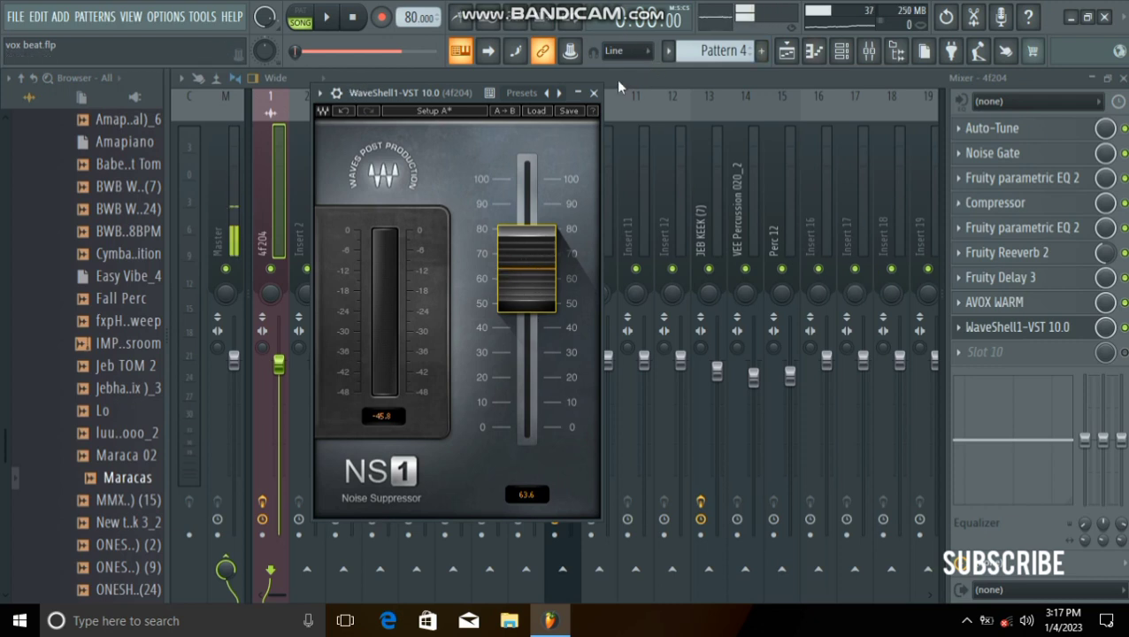
{"action": "left_click", "coordinate": [594, 93]}
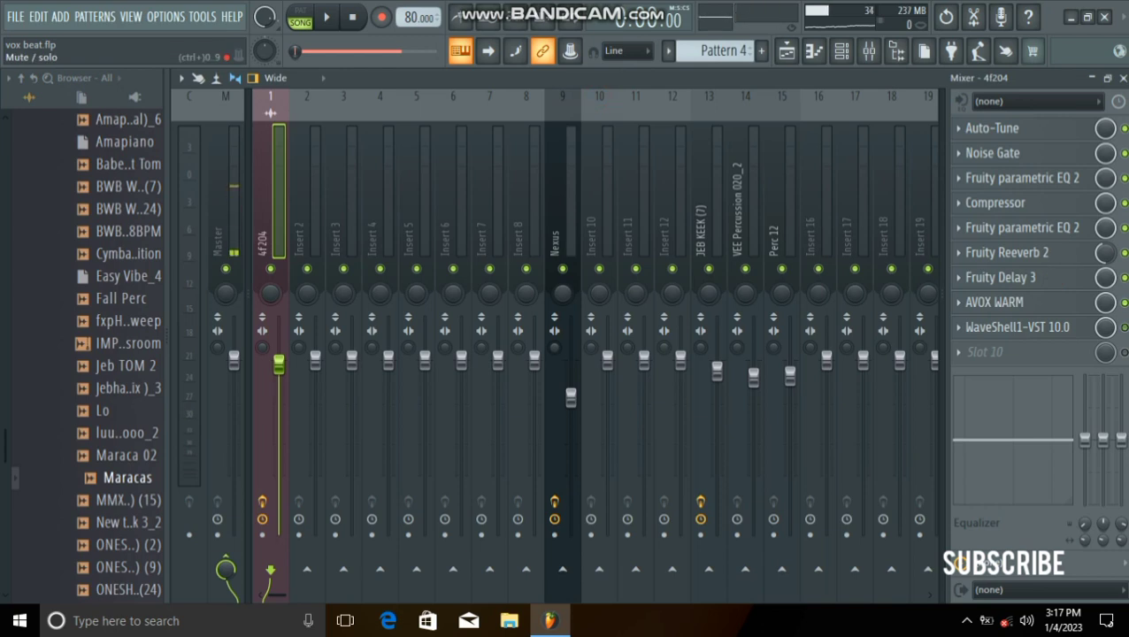
Play the vocal with the NS1 Noise Suppressor bypassed and again with it enabled to compare the noise reduction
{"action": "left_click", "coordinate": [329, 18]}
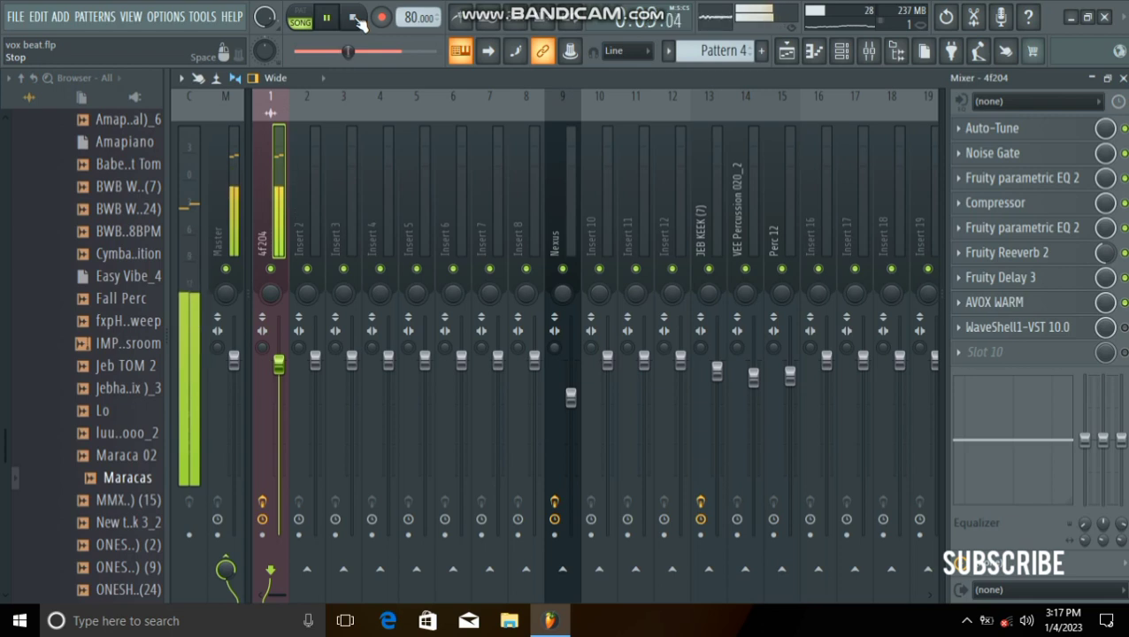
{"action": "left_click", "coordinate": [355, 18]}
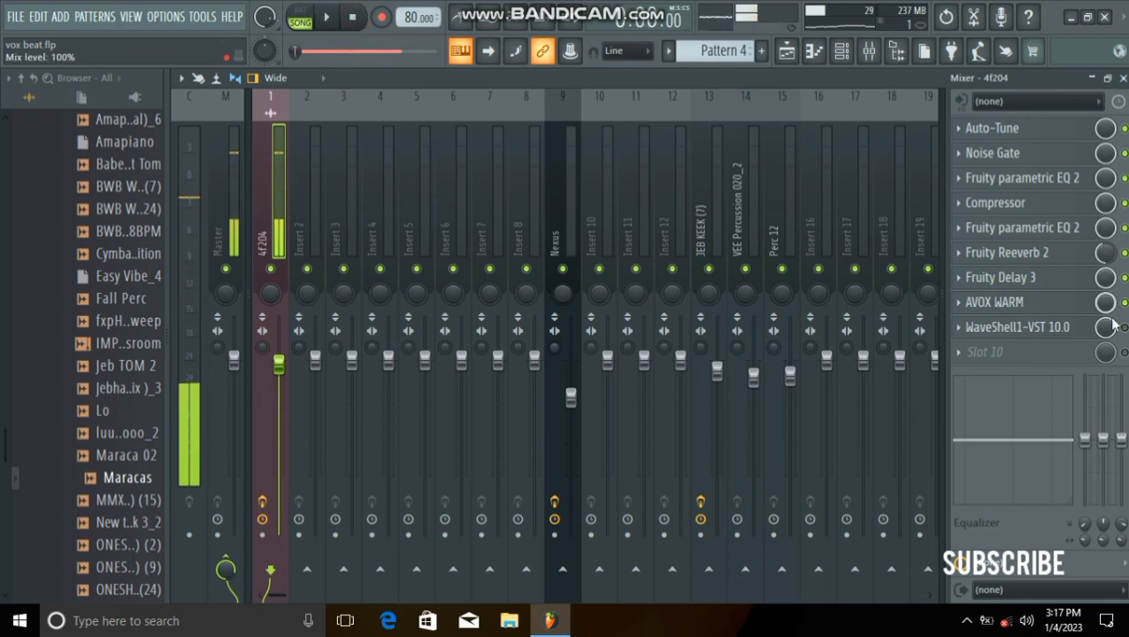
{"action": "left_click", "coordinate": [329, 18]}
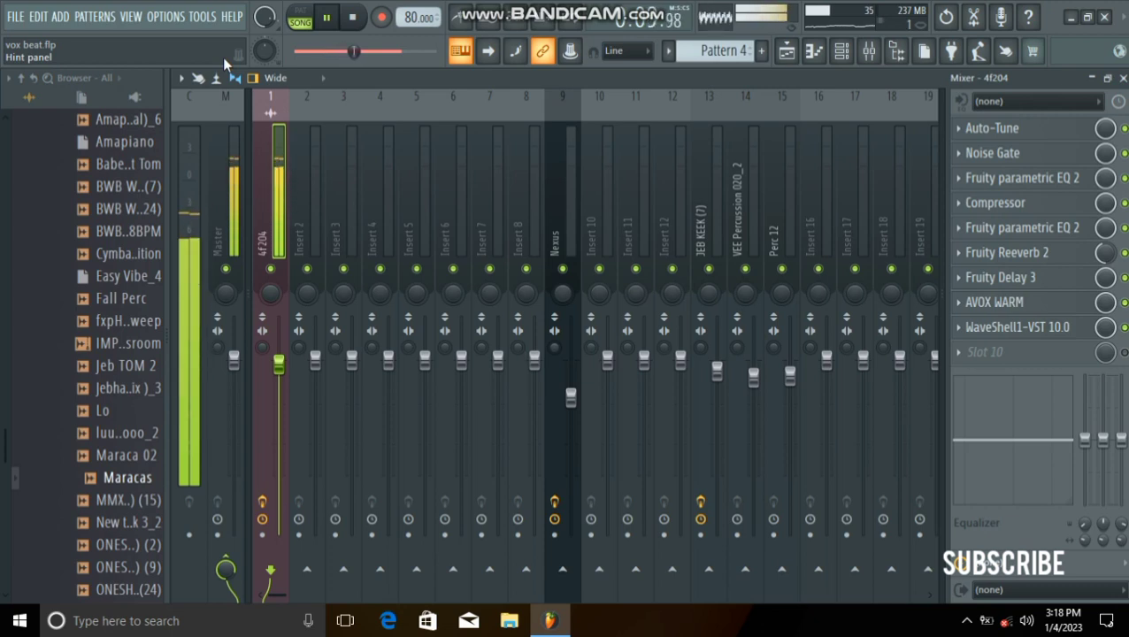
{"action": "left_click", "coordinate": [352, 16]}
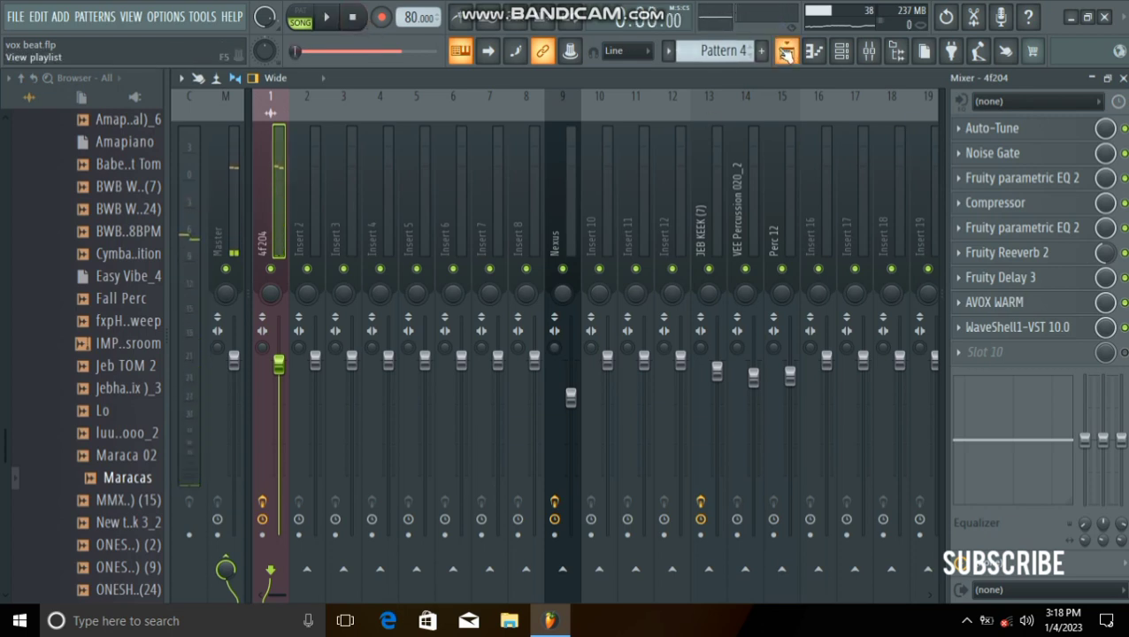
Unmute Track 2 in the playlist and align its two Pattern 1 clips to start at bars 1 and 5
{"action": "left_click", "coordinate": [785, 52]}
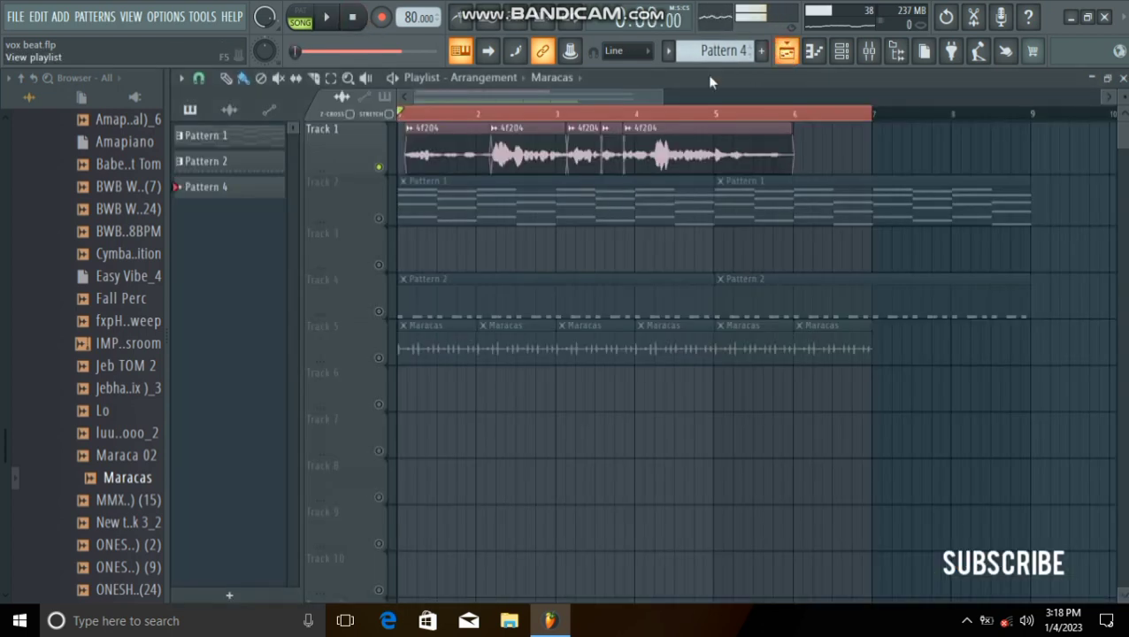
{"action": "left_click", "coordinate": [380, 217]}
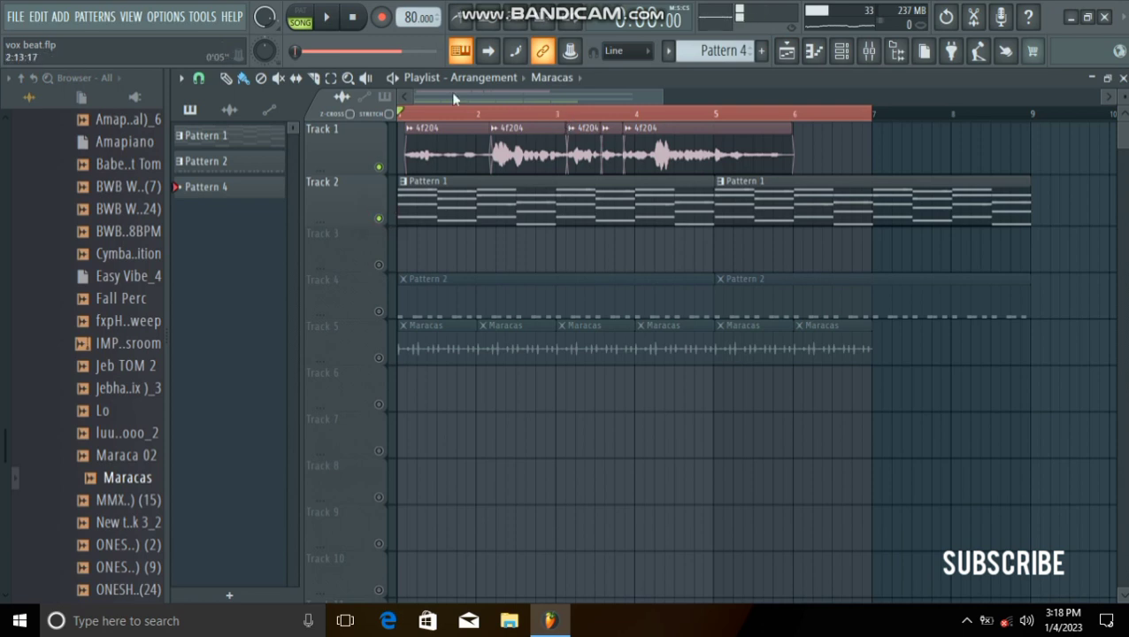
{"action": "left_click_drag", "start_coordinate": [663, 93], "coordinate": [288, 62]}
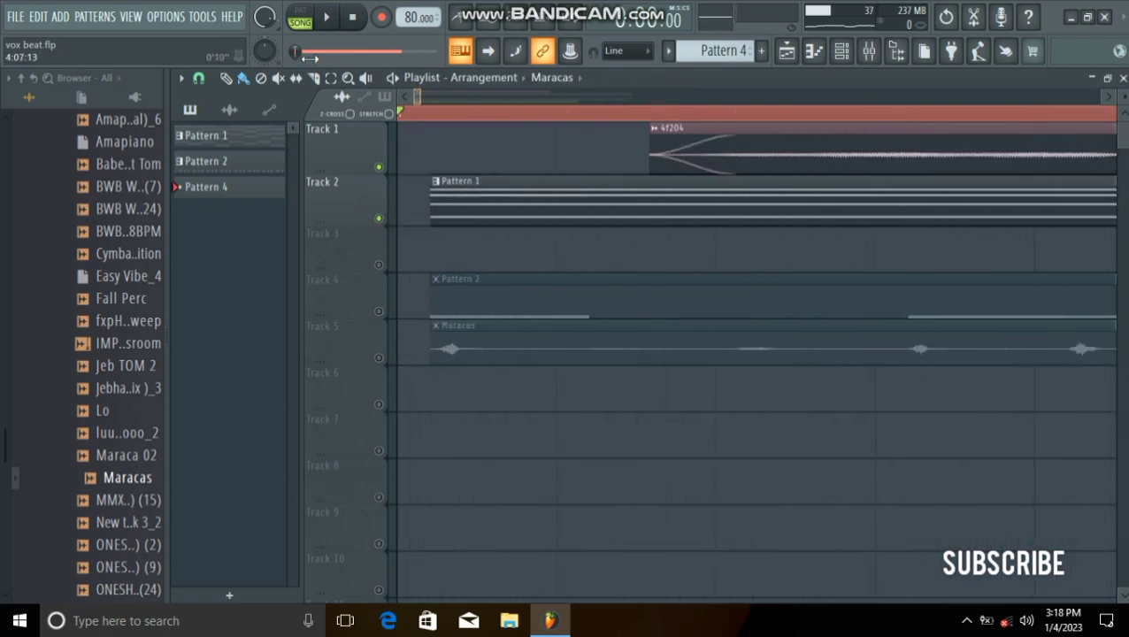
{"action": "left_click_drag", "start_coordinate": [412, 57], "coordinate": [610, 87]}
{"action": "left_click_drag", "start_coordinate": [911, 205], "coordinate": [916, 206]}
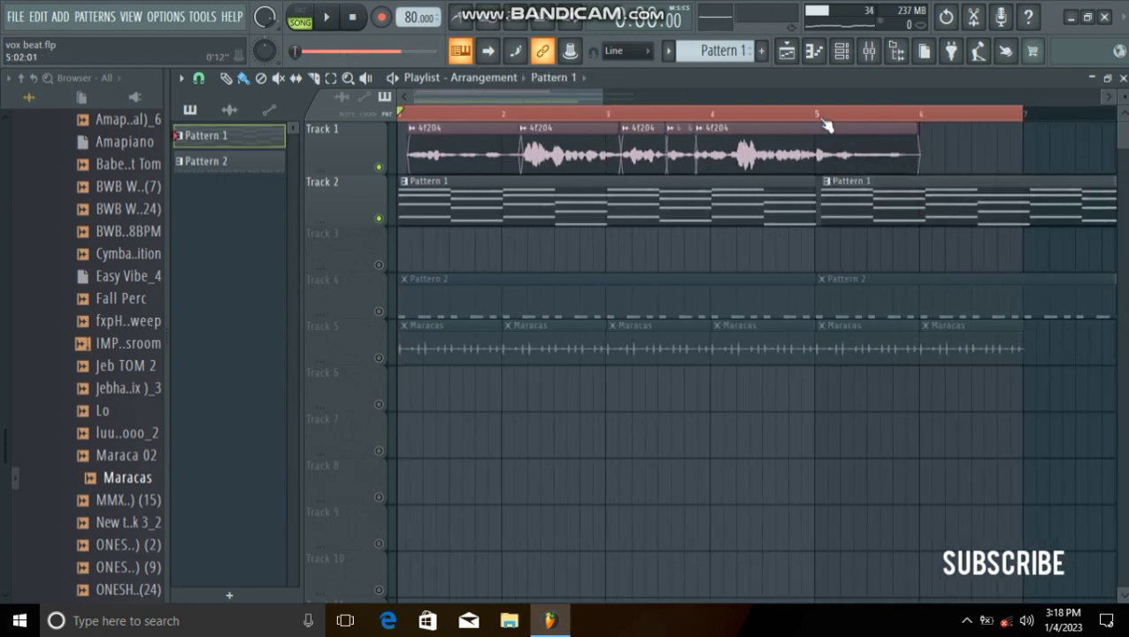
{"action": "scroll", "coordinate": [823, 120], "scroll_direction": "up", "scroll_amount": 8}
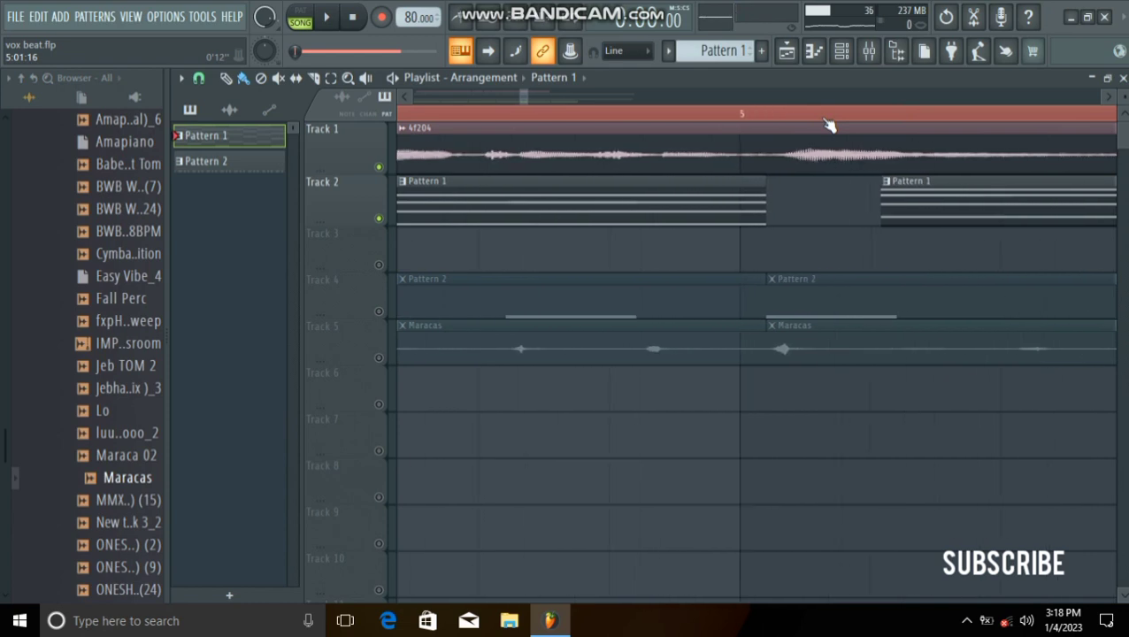
{"action": "left_click_drag", "start_coordinate": [690, 194], "coordinate": [649, 199]}
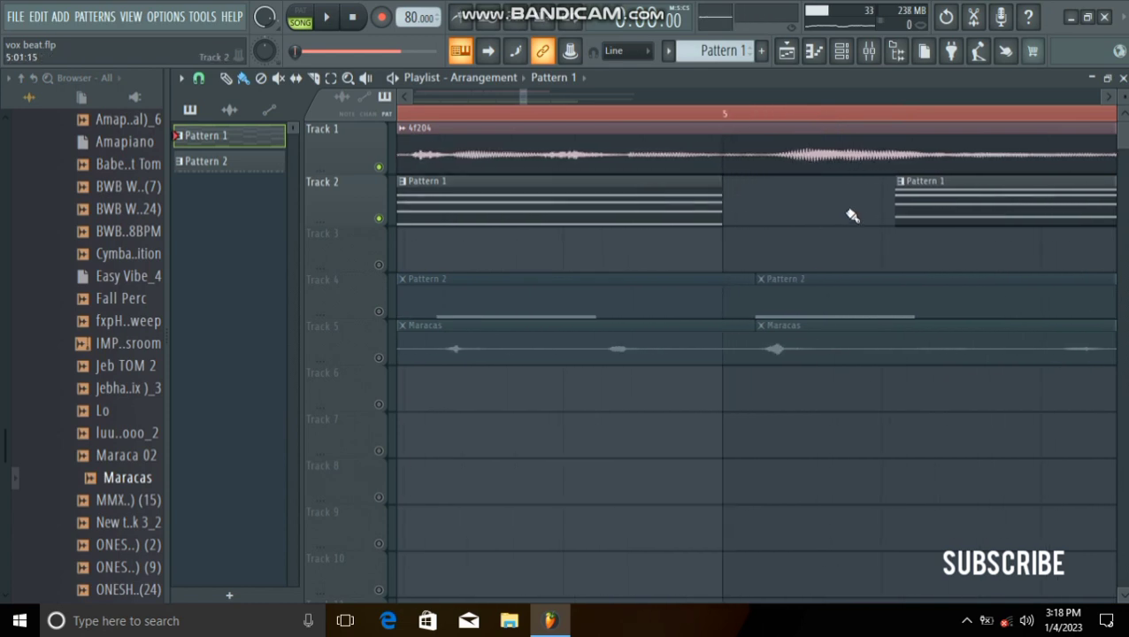
{"action": "left_click_drag", "start_coordinate": [907, 201], "coordinate": [779, 211]}
Play the arrangement from the start to hear the processed vocal together with Pattern 1
{"action": "left_click", "coordinate": [327, 18]}
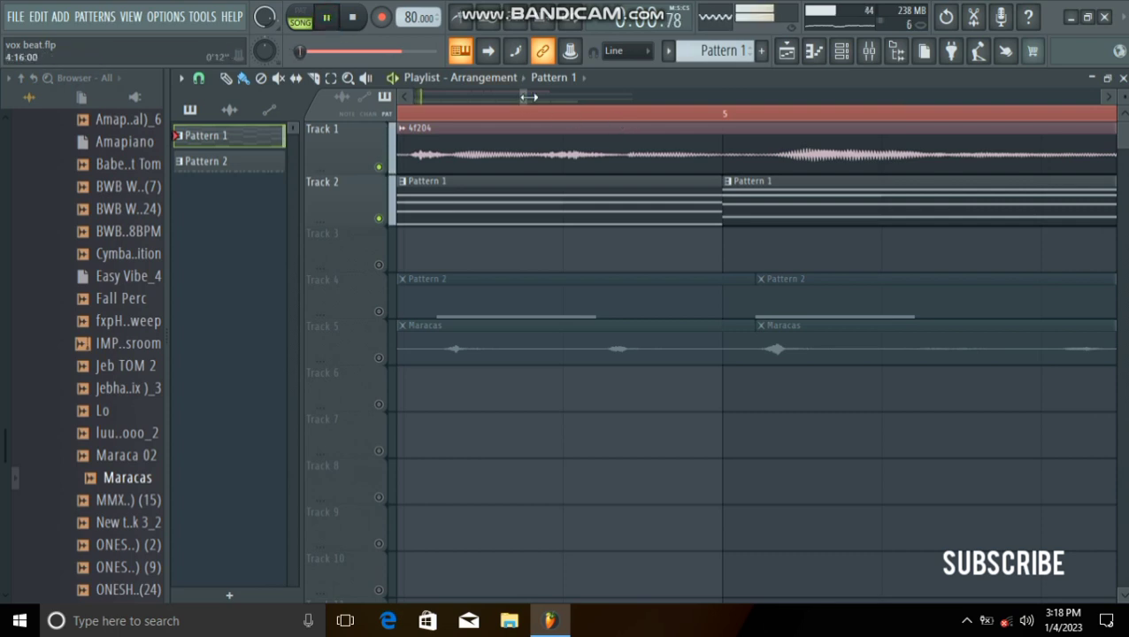
{"action": "left_click_drag", "start_coordinate": [529, 98], "coordinate": [359, 94]}
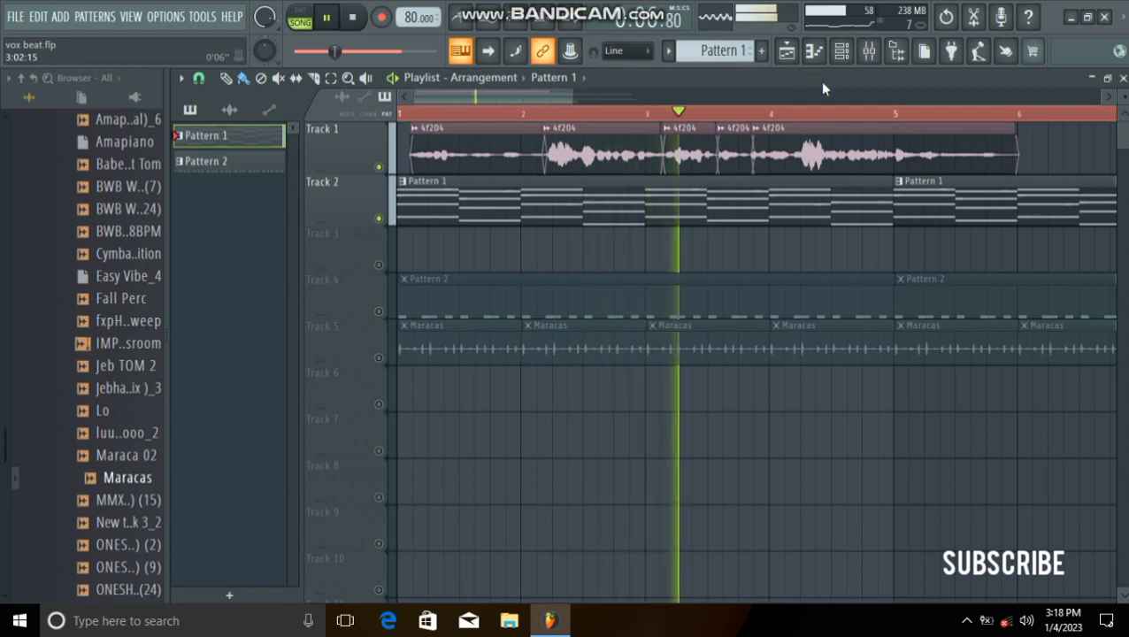
{"action": "scroll", "coordinate": [839, 125], "scroll_direction": "down", "scroll_amount": 3}
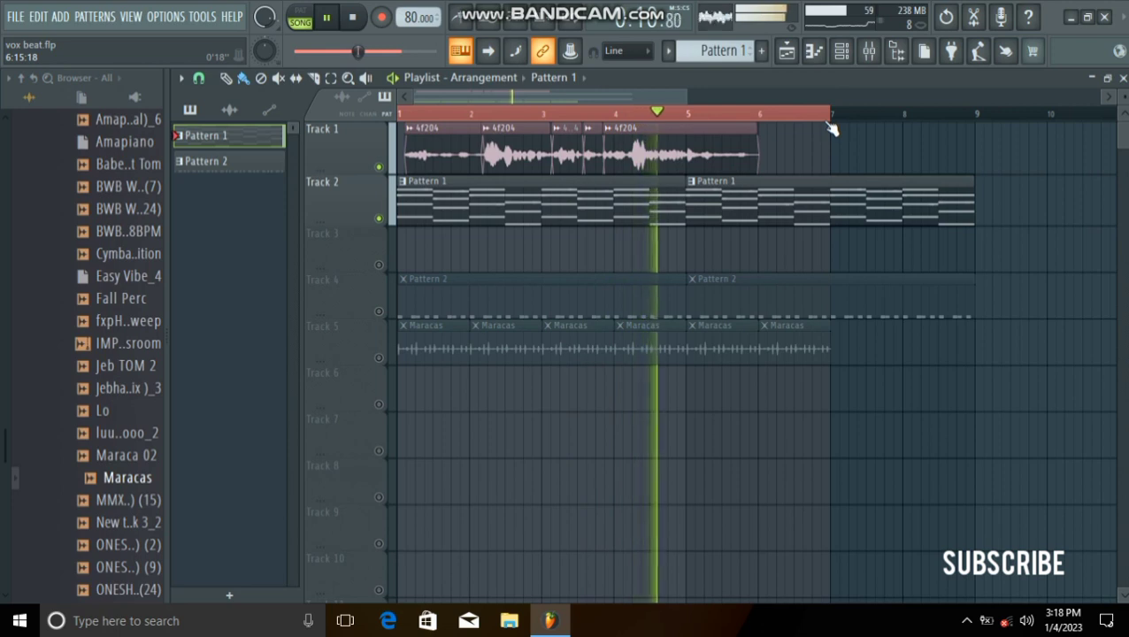
Unmute Track 4, adjust the playlist snap setting, and align its Pattern 2 clips to bars 1 and 5
{"action": "left_click", "coordinate": [379, 312]}
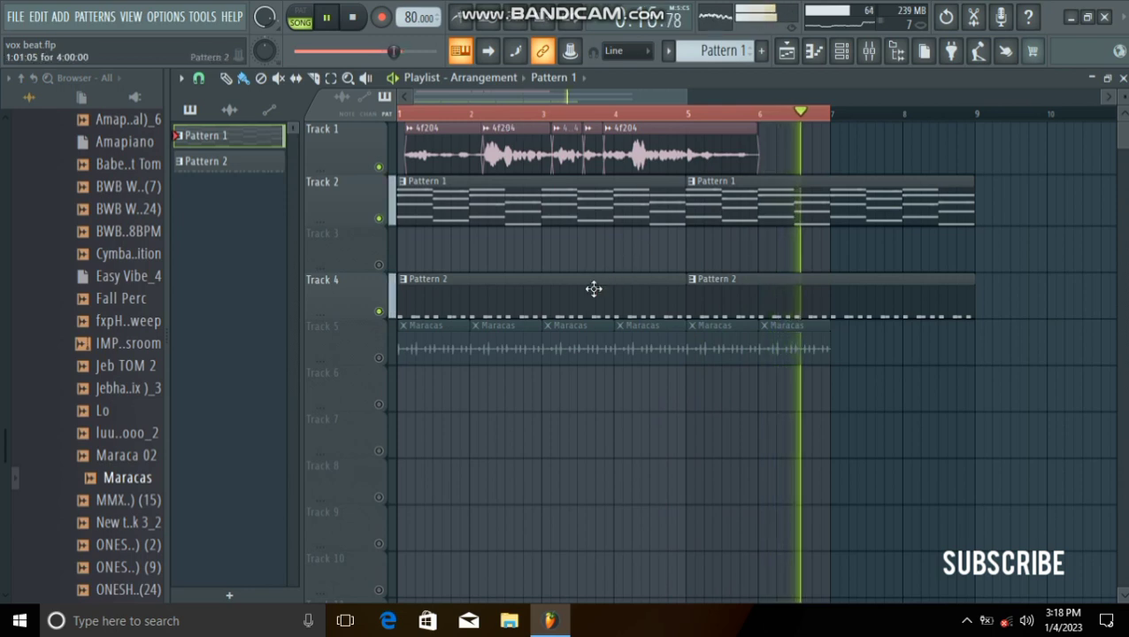
{"action": "left_click", "coordinate": [549, 282]}
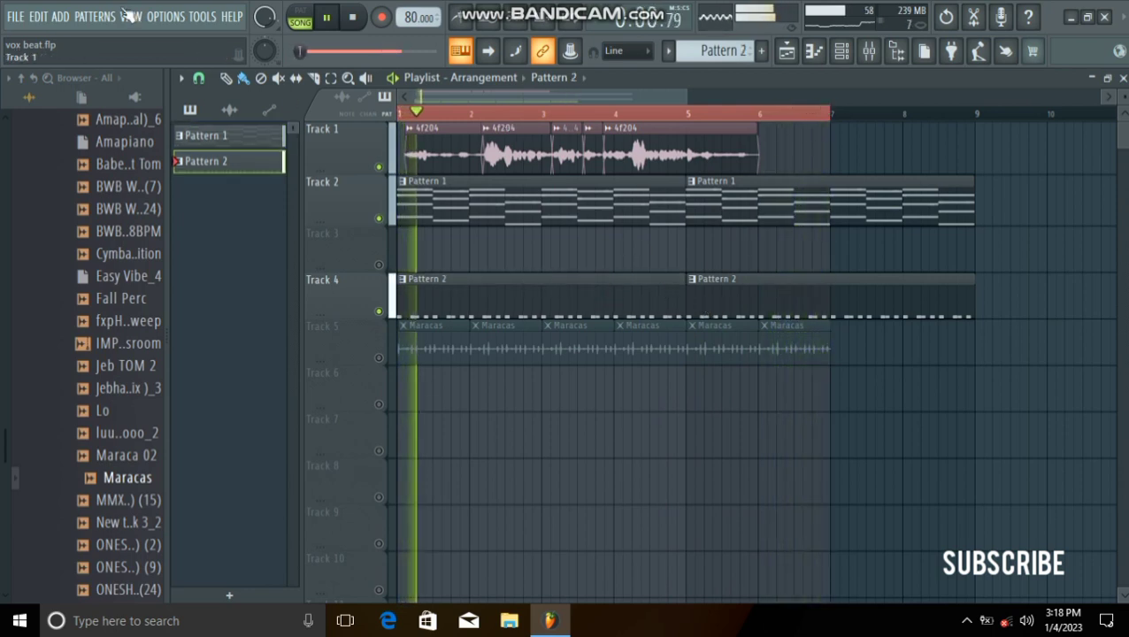
{"action": "left_click", "coordinate": [200, 79]}
{"action": "left_click", "coordinate": [212, 121]}
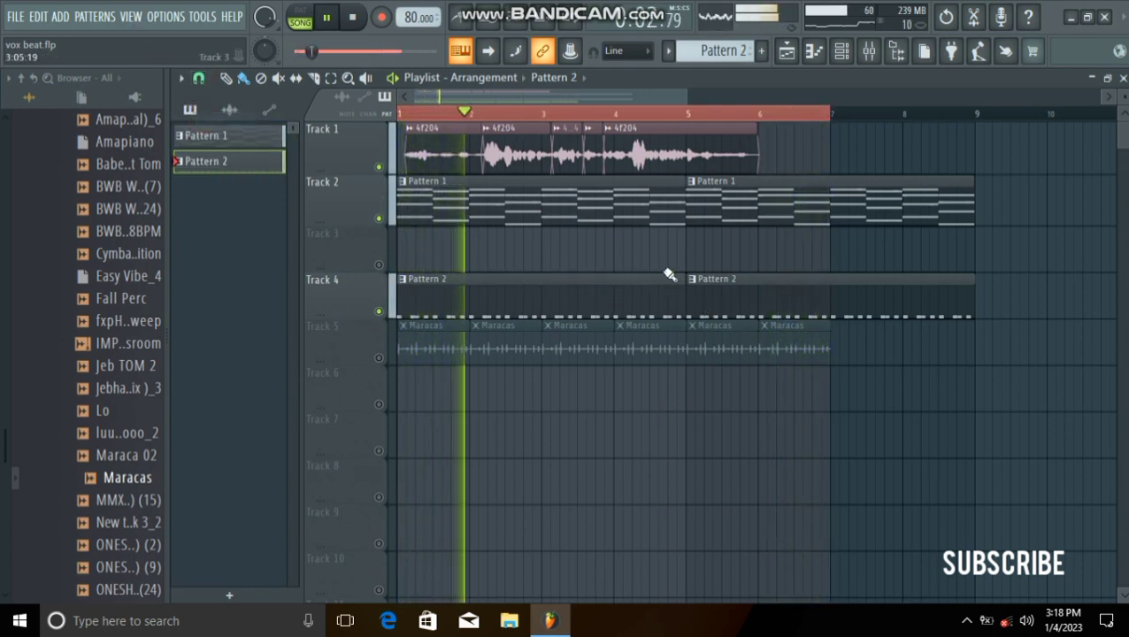
{"action": "mouse_move", "coordinate": [753, 296]}
{"action": "left_mouse_down"}
{"action": "mouse_move", "coordinate": [806, 298]}
{"action": "mouse_move", "coordinate": [751, 292]}
{"action": "left_mouse_up"}
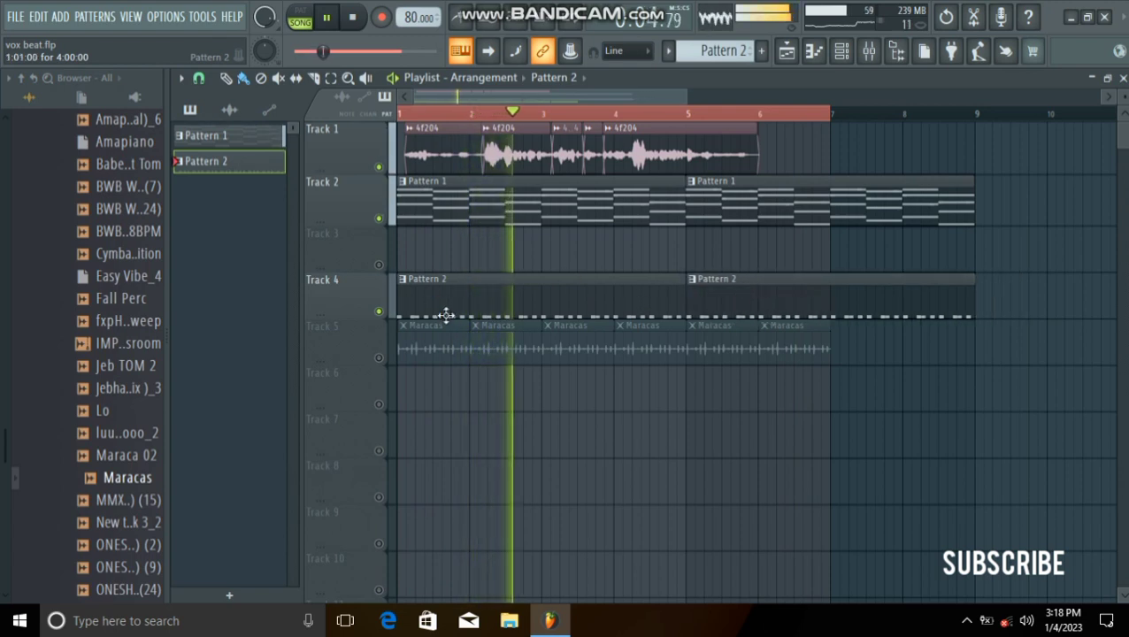
Unmute Track 5, rebuild its Maracas clips back to back from bar 1 to bar 6, and audition the full mix
{"action": "left_click", "coordinate": [442, 344]}
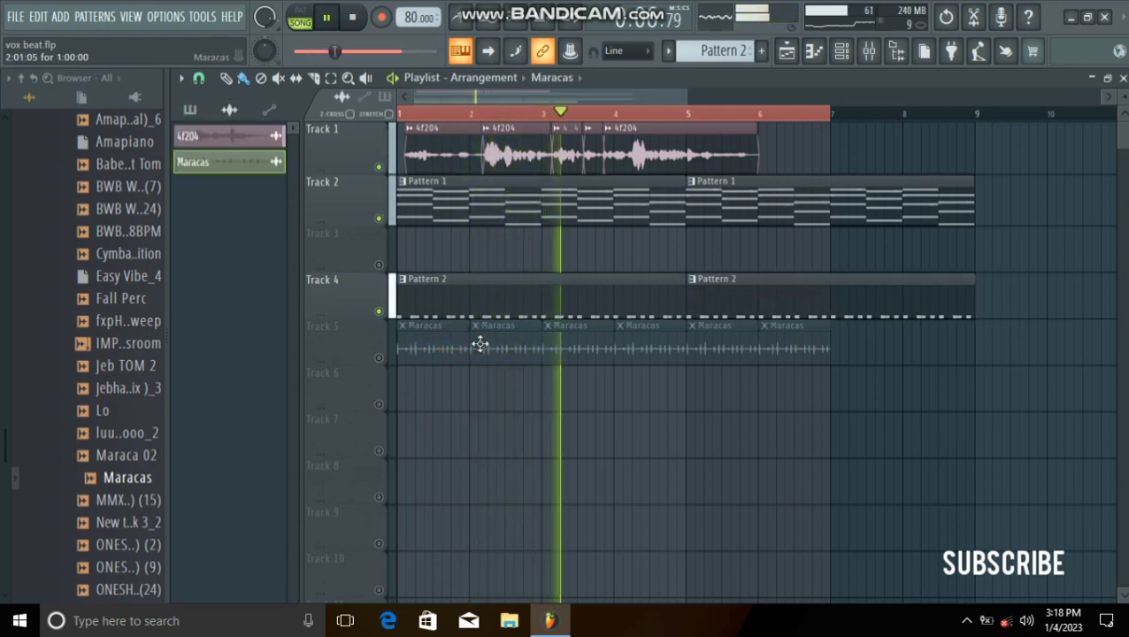
{"action": "right_click", "coordinate": [511, 358]}
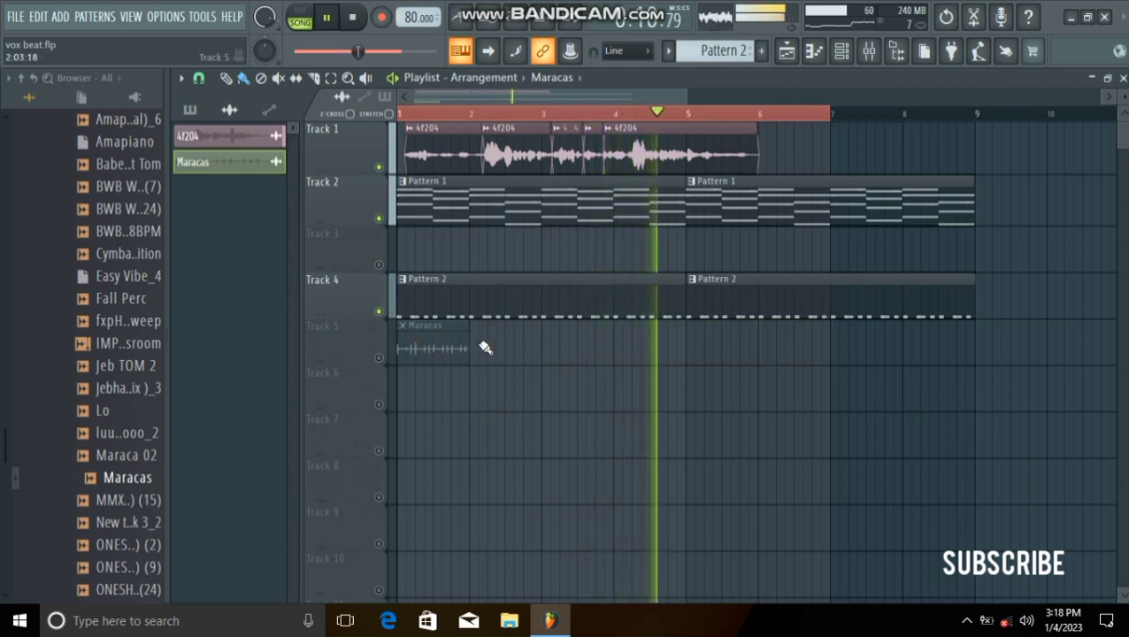
{"action": "left_click", "coordinate": [380, 359]}
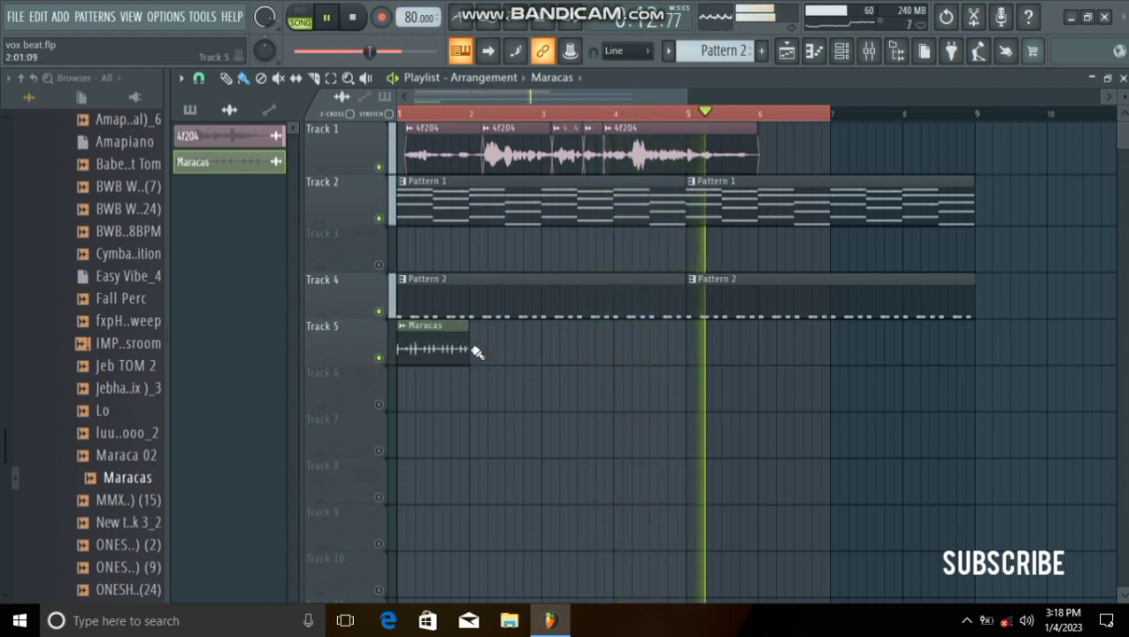
{"action": "left_click_drag", "start_coordinate": [476, 352], "coordinate": [736, 350]}
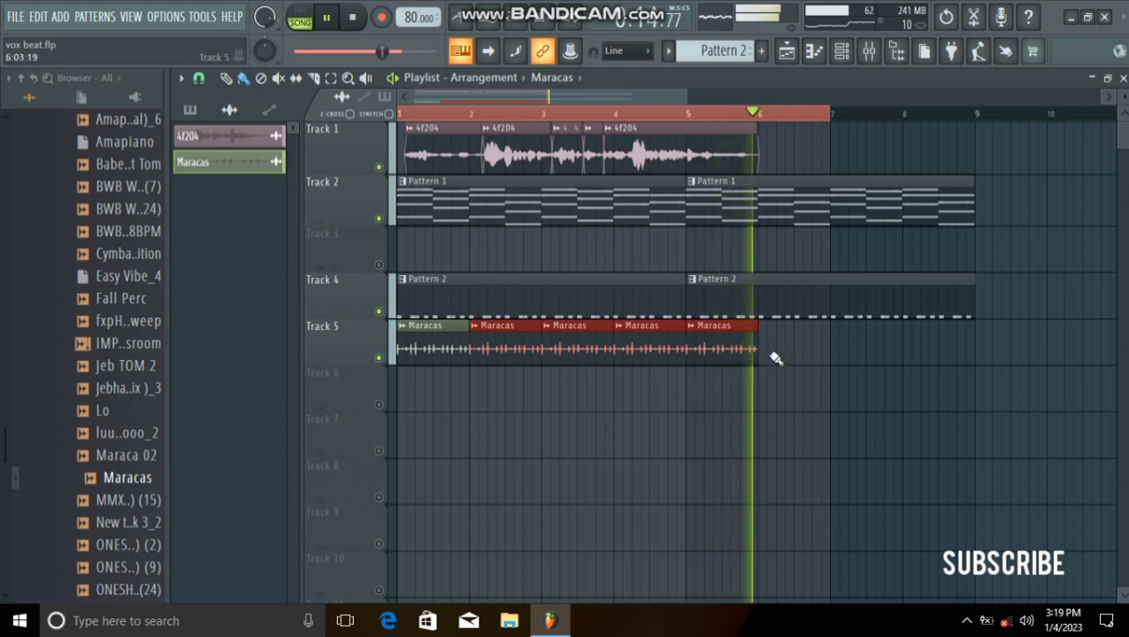
{"action": "left_click", "coordinate": [351, 15]}
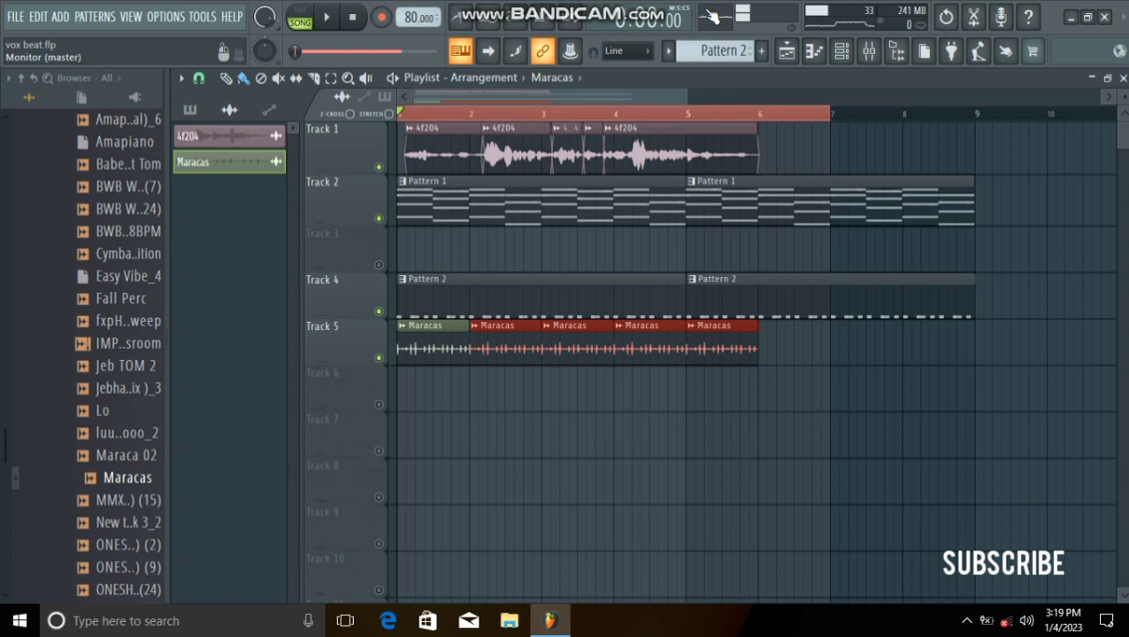
{"action": "mouse_move", "coordinate": [599, 7]}
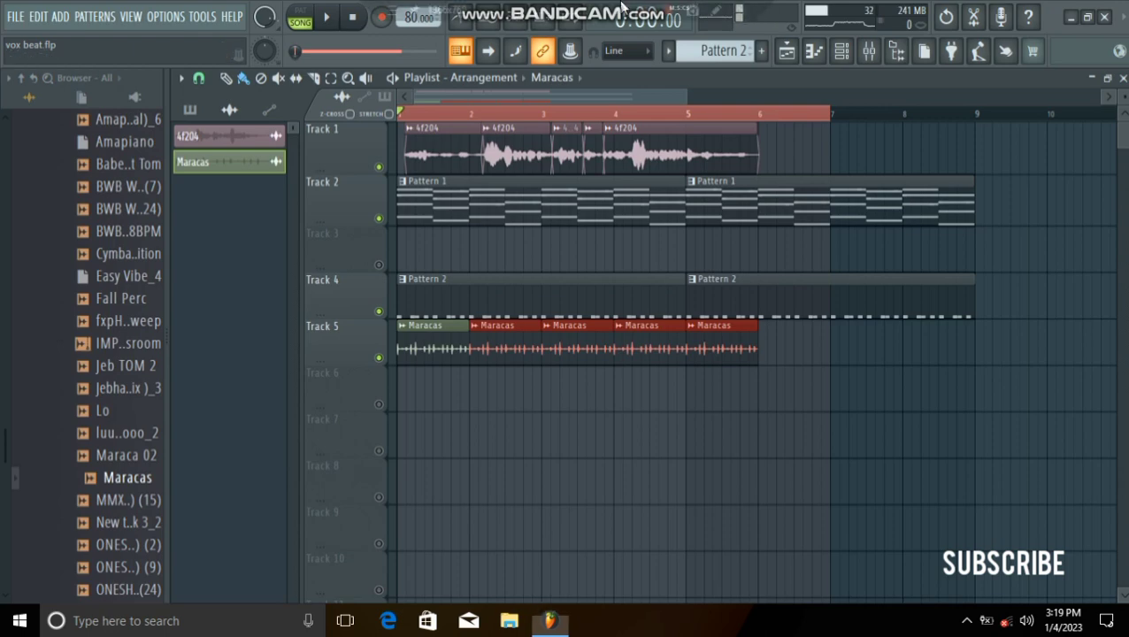